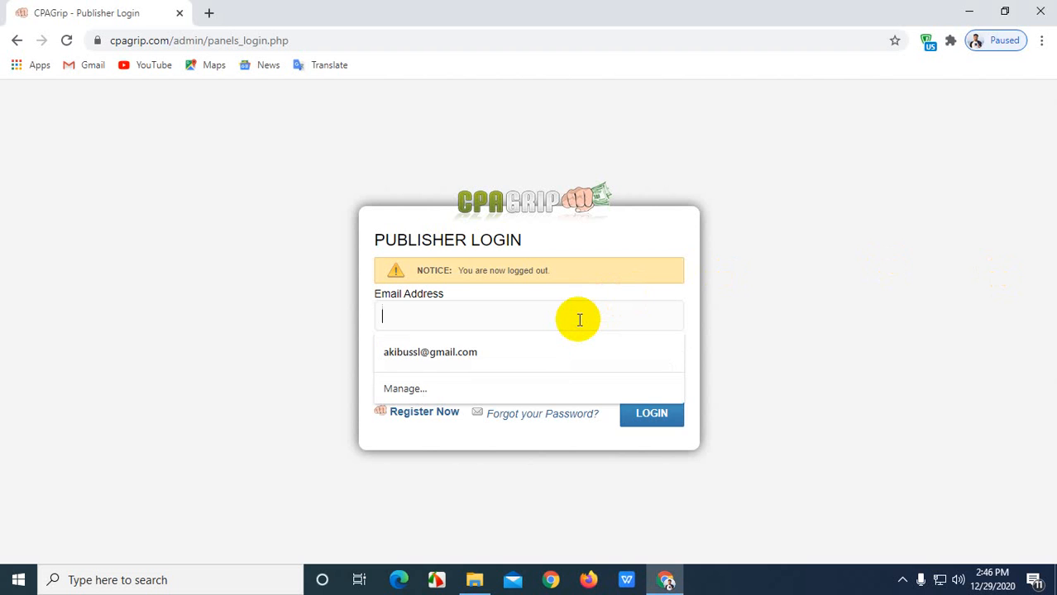
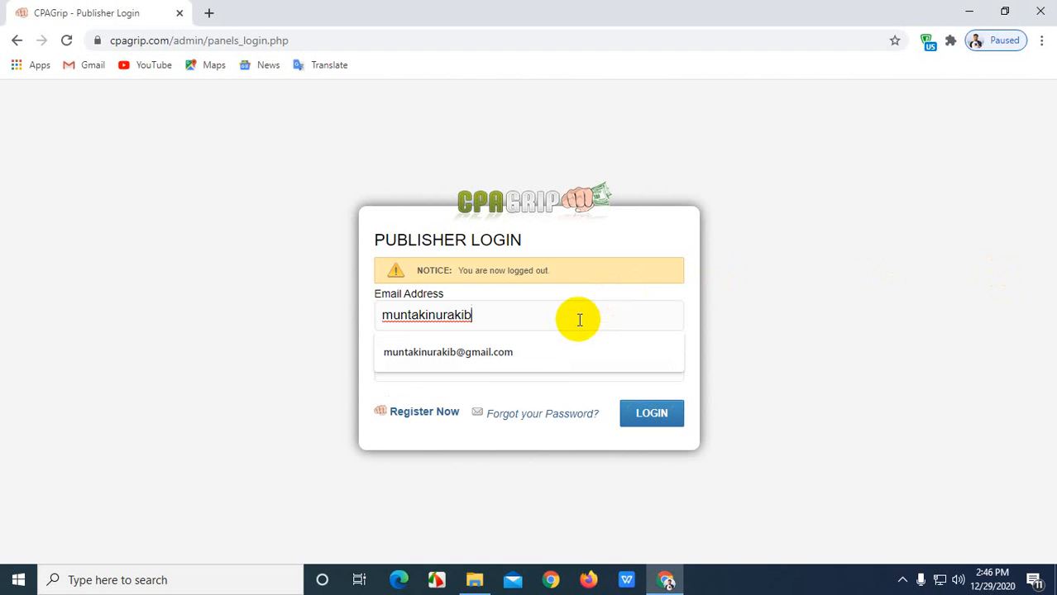
# Log in to CPAGrip with the saved publisher e-mail and its password.
pyautogui.click(553, 351)
pyautogui.click(494, 367)
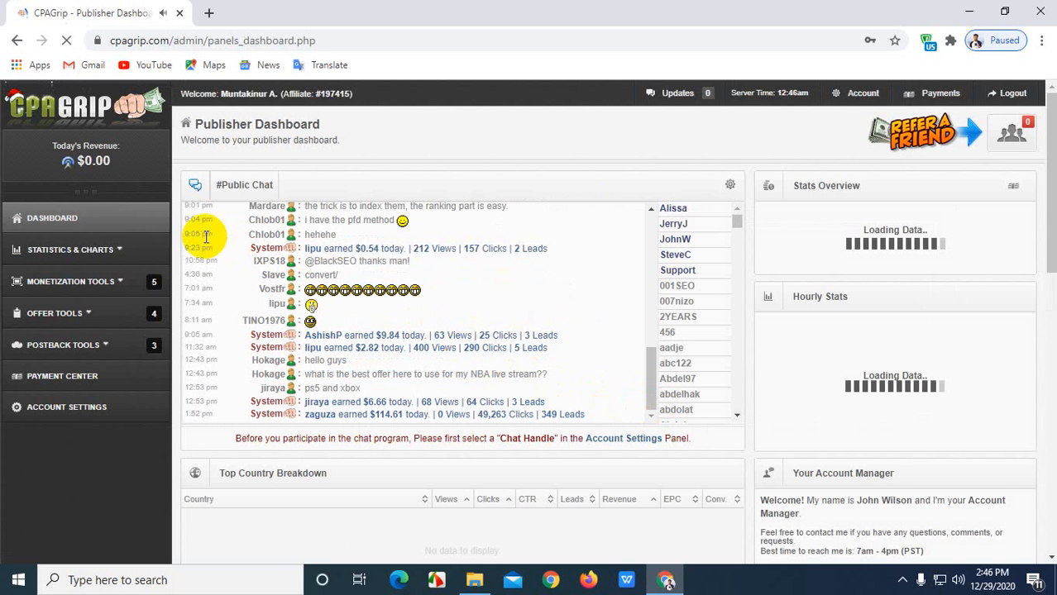
# Expand Monetization Tools and go to the URL / File Lockers manager.
pyautogui.click(53, 232)
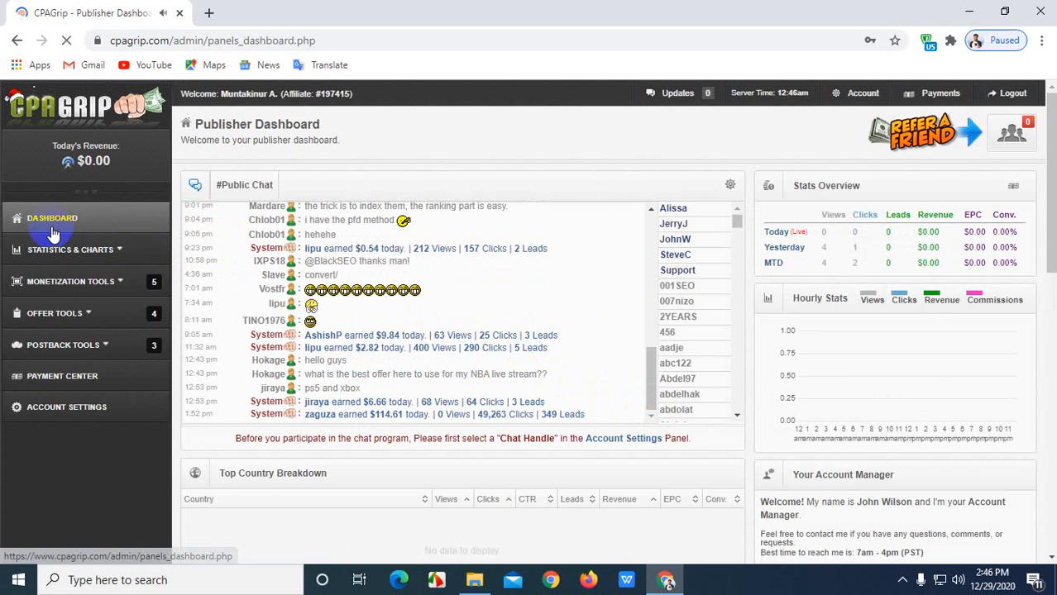
pyautogui.click(59, 283)
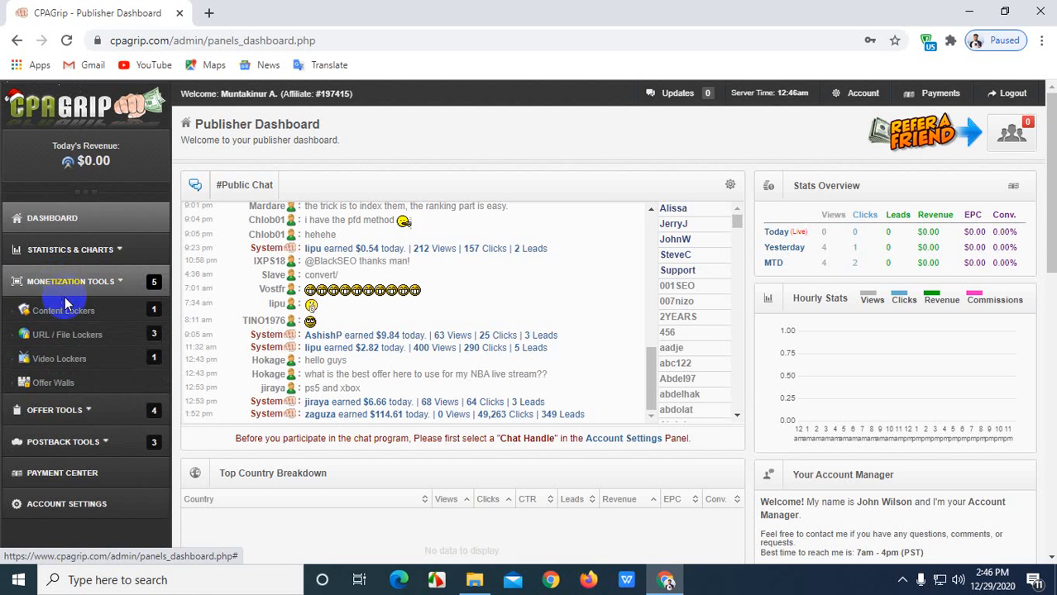
pyautogui.click(74, 339)
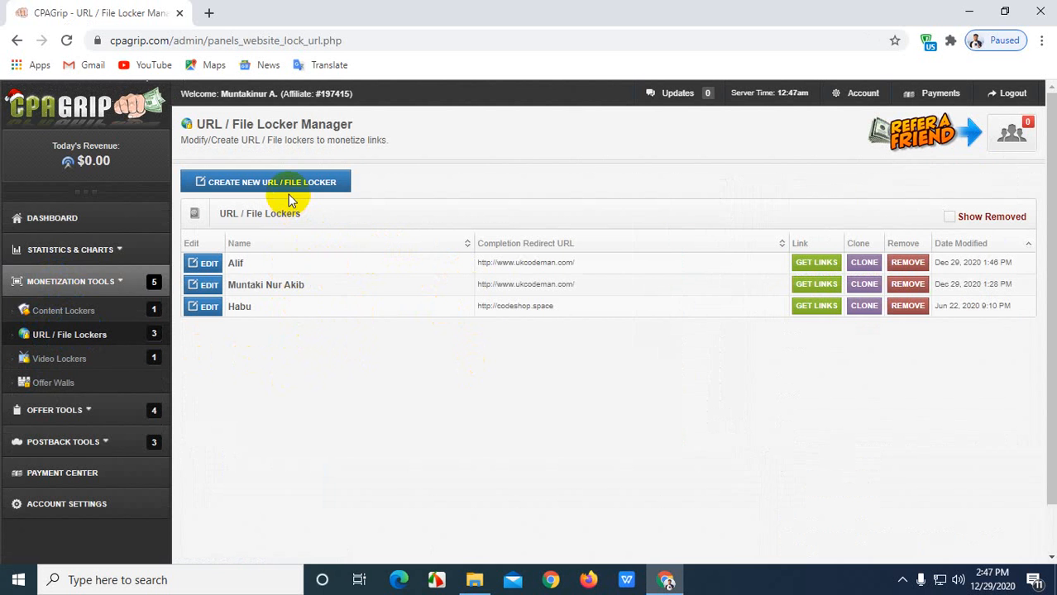
# Start a new URL / File Locker after agreeing to the Terms of Service.
pyautogui.click(236, 190)
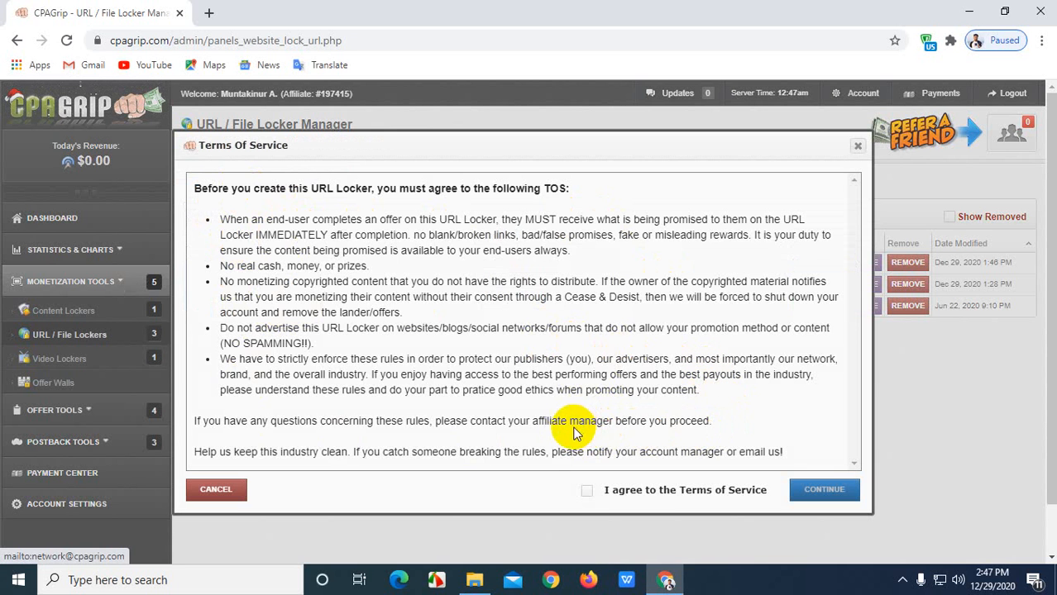
pyautogui.click(587, 494)
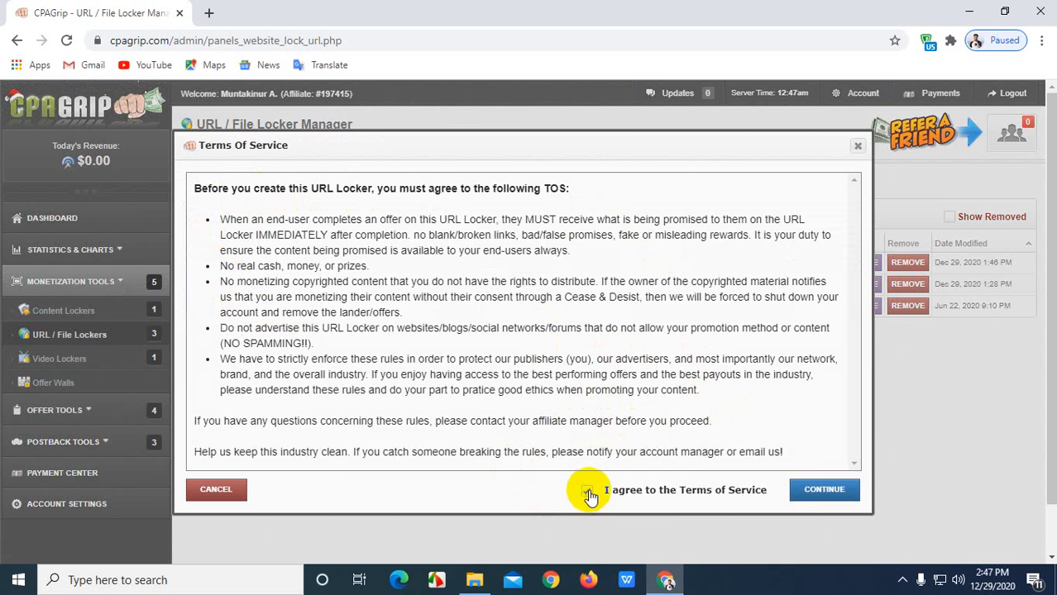
pyautogui.click(821, 491)
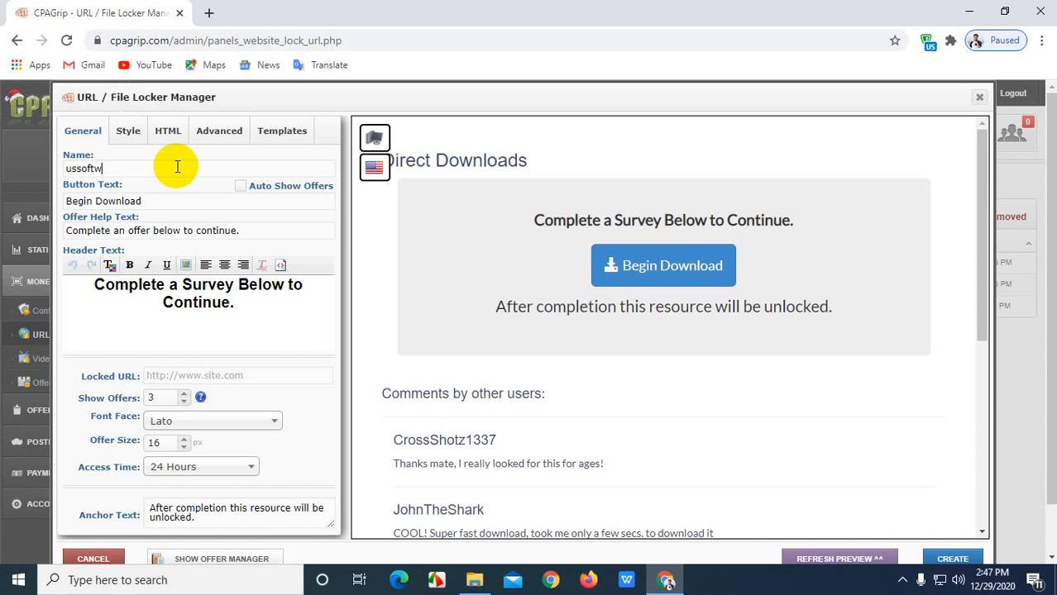
# Name the locker 'ussoftware' and set its button text to 'verify now' using spell-check.
pyautogui.click(177, 168)
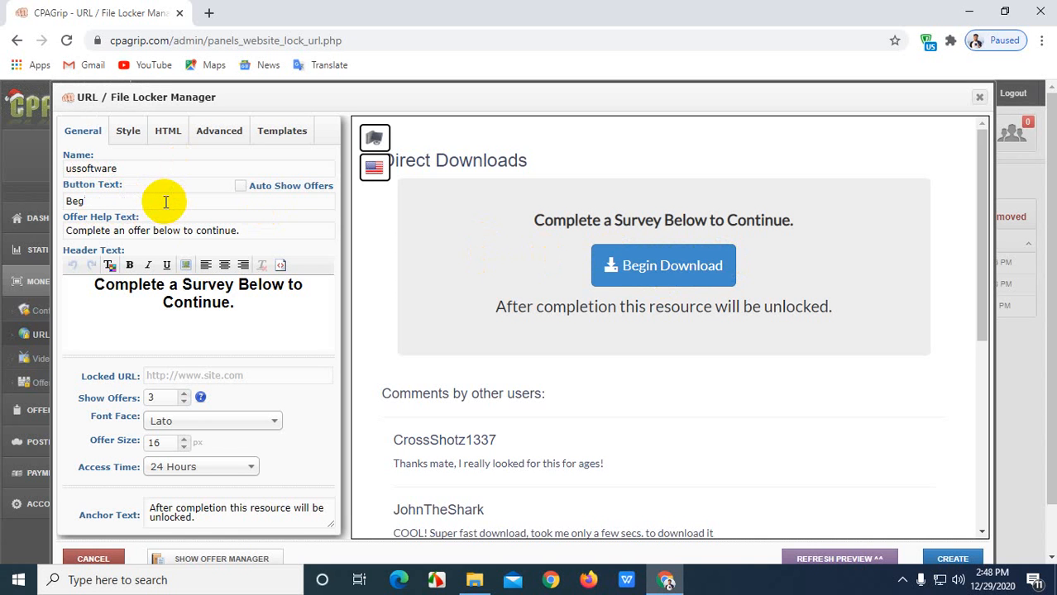
pyautogui.press('BackSpace')
pyautogui.press('BackSpace')
pyautogui.press('BackSpace')
pyautogui.write('ver')
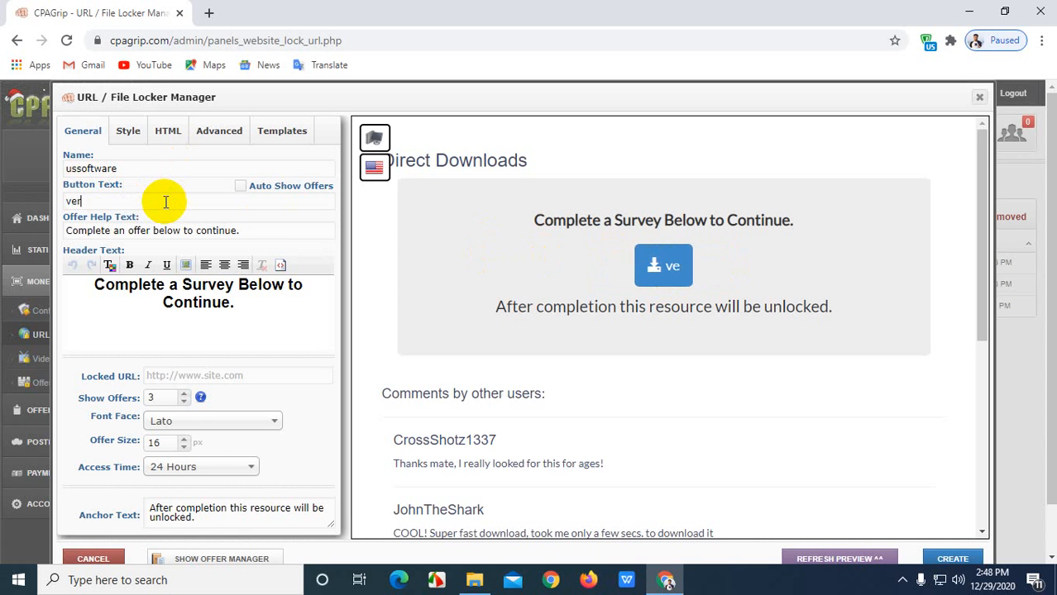
pyautogui.write('ifi')
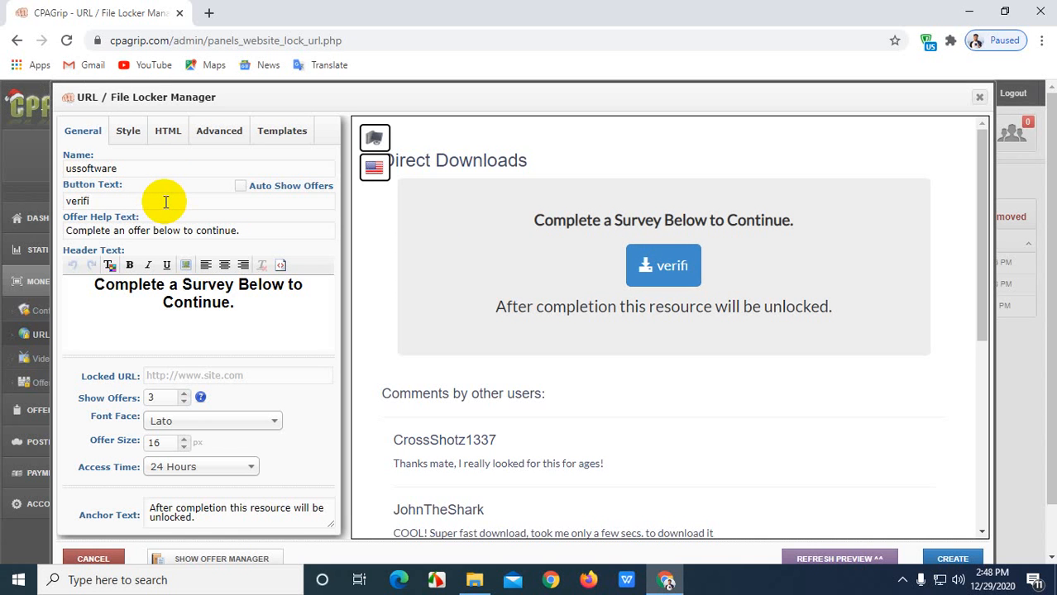
pyautogui.write(' now')
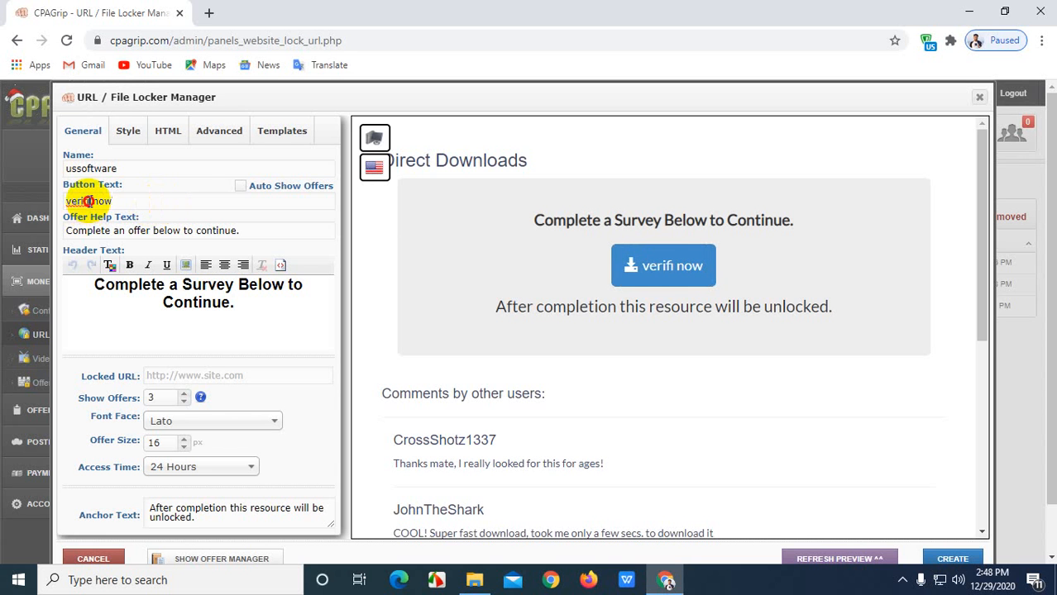
pyautogui.moveTo(87, 201); pyautogui.dragTo(67, 203)
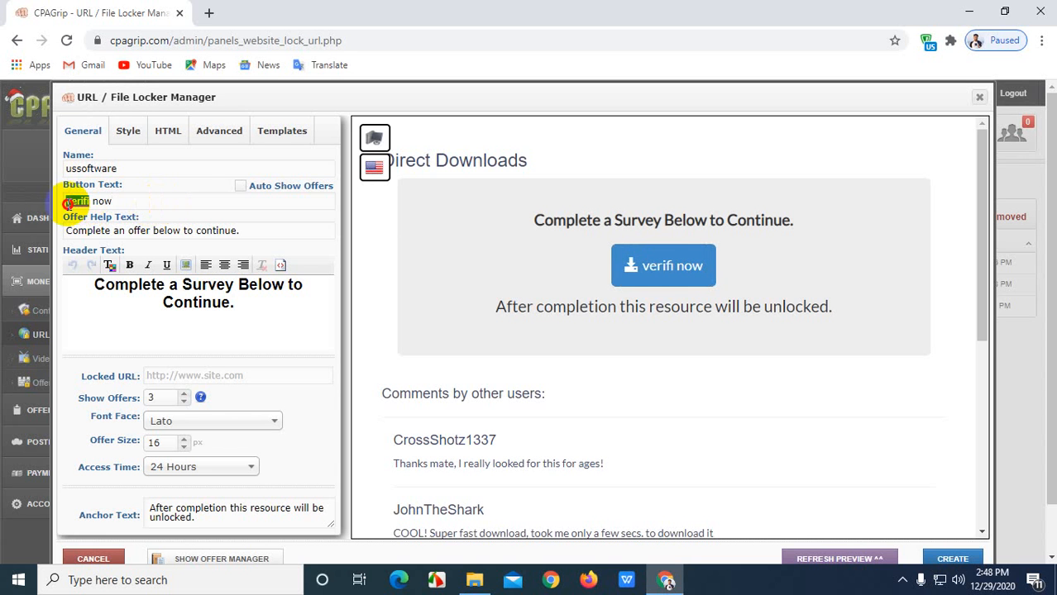
pyautogui.rightClick(70, 204)
pyautogui.click(92, 211)
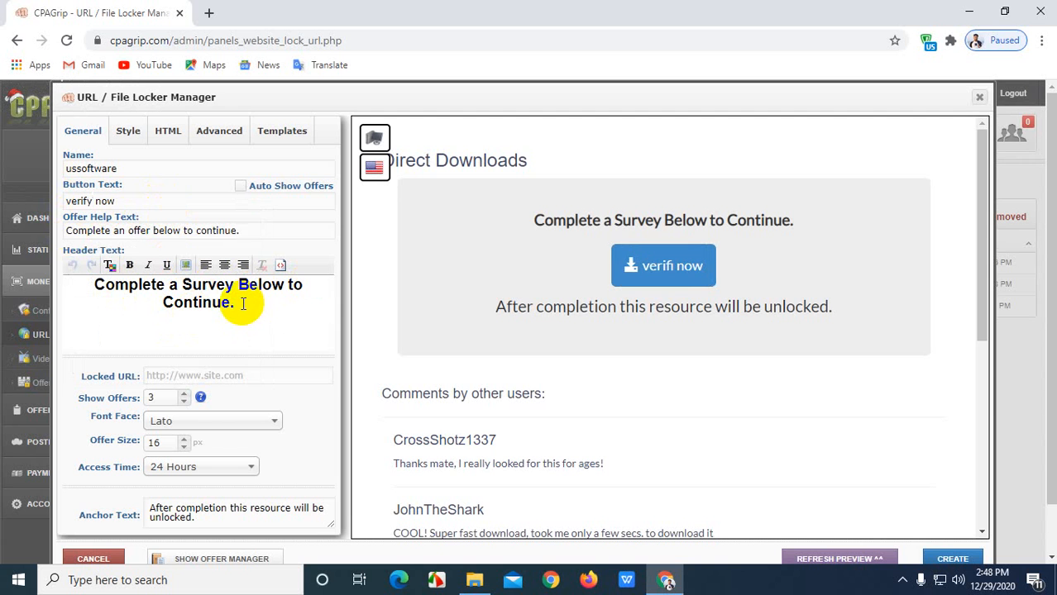
# Select the Locked URL field and open a new browser tab.
pyautogui.scroll(-1, 243, 304)
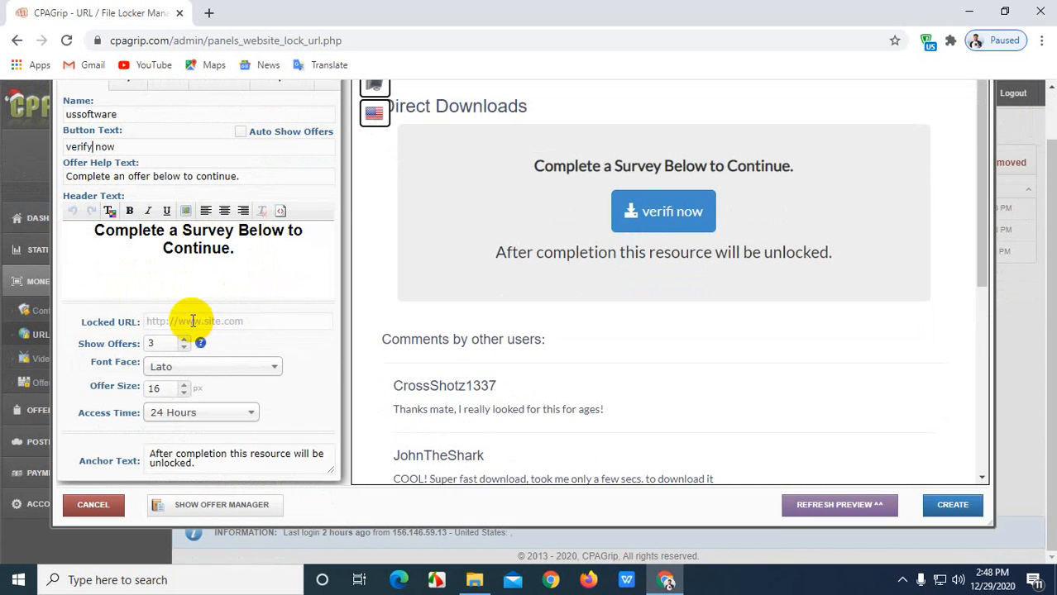
pyautogui.click(166, 321)
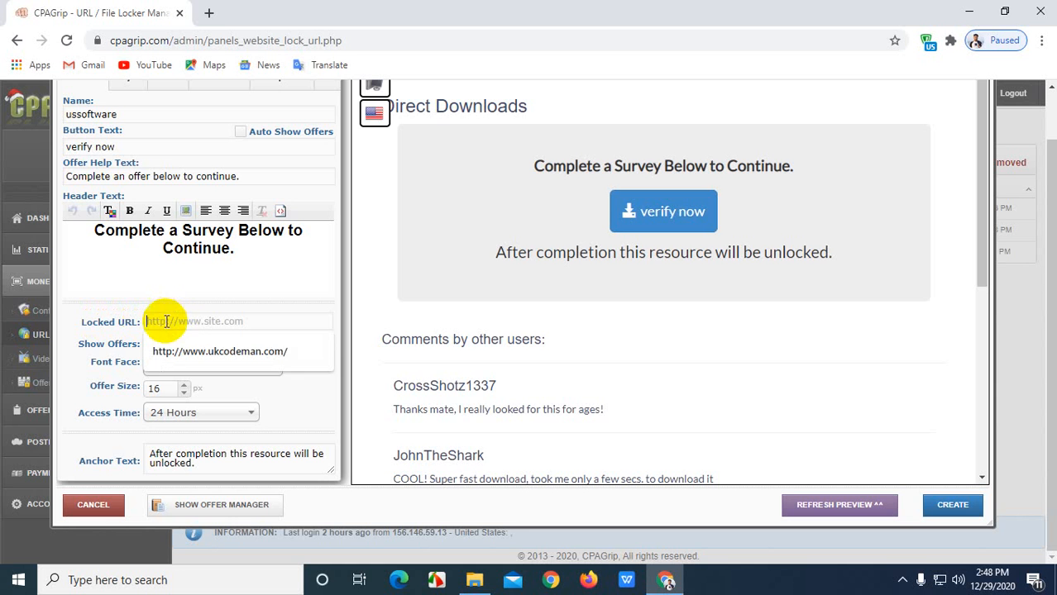
pyautogui.click(208, 13)
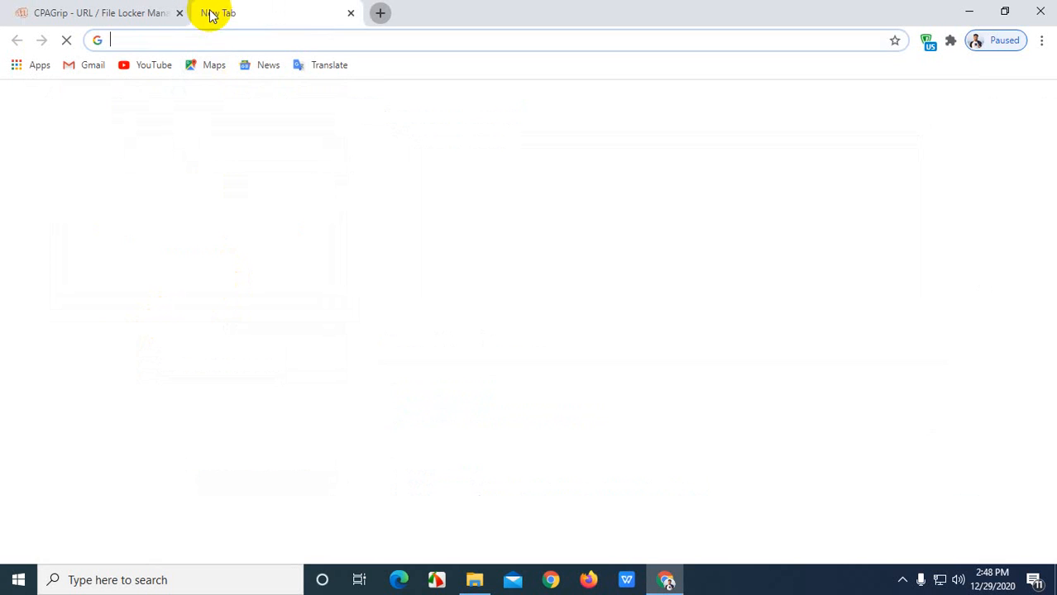
# Load ukcodeman.com in the new tab.
pyautogui.click(214, 40)
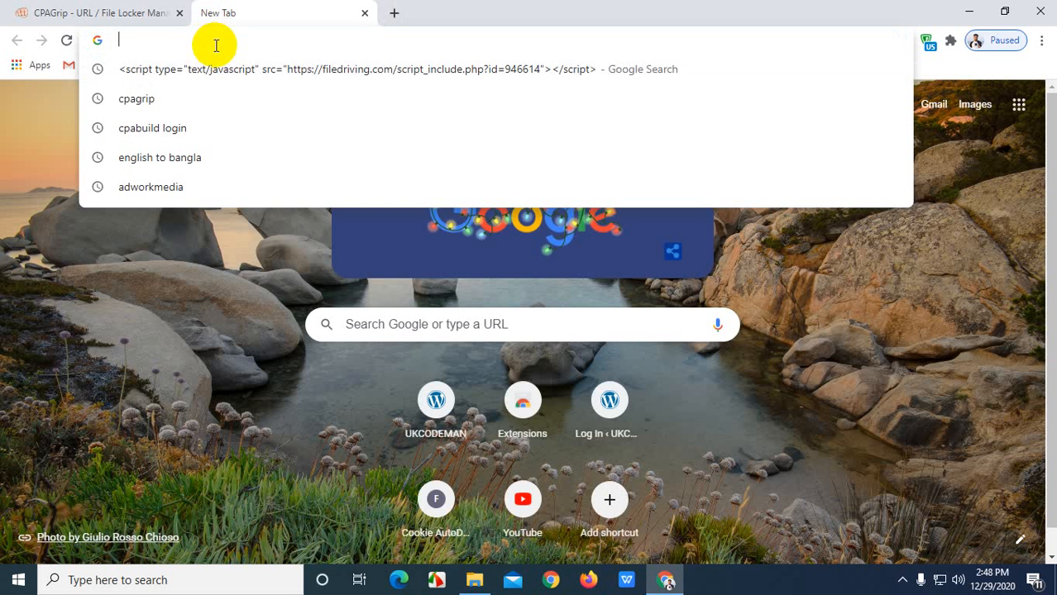
pyautogui.write('uk')
pyautogui.press('Return')
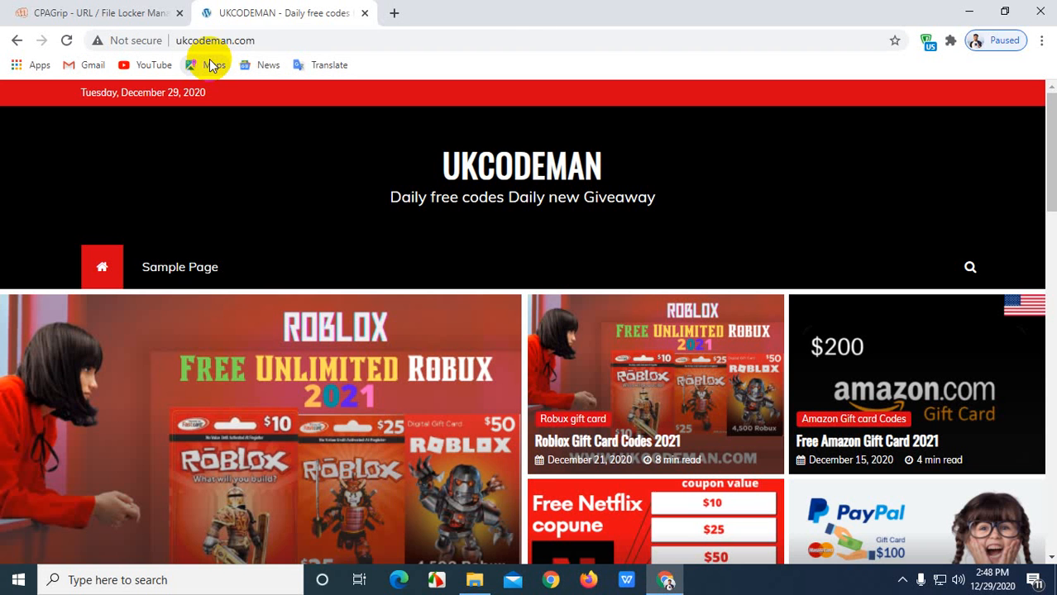
# Copy the full ukcodeman.com address from the address bar.
pyautogui.click(266, 38)
pyautogui.rightClick(263, 43)
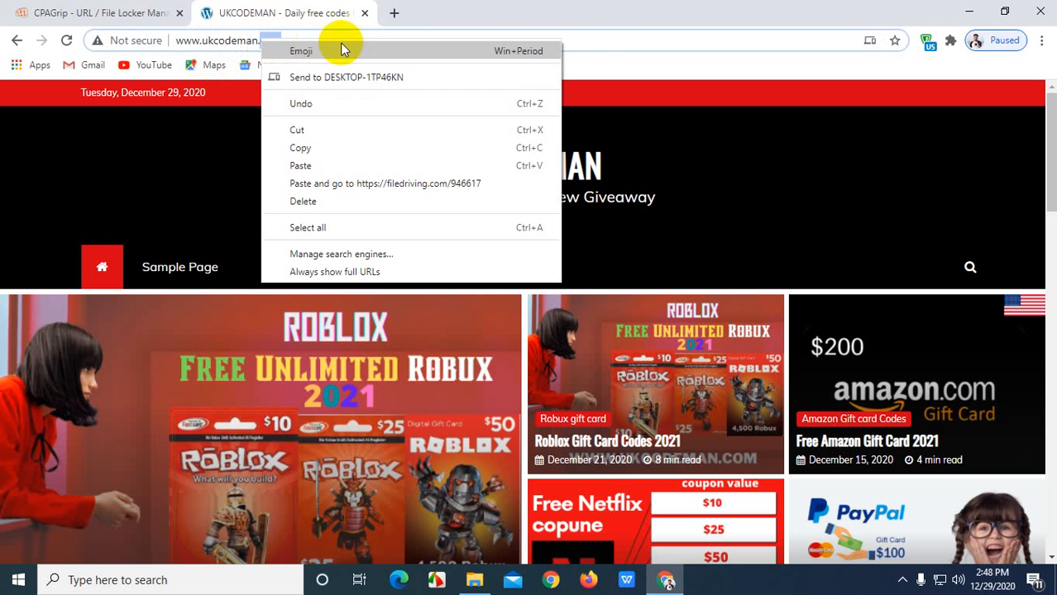
pyautogui.click(588, 32)
pyautogui.click(283, 38)
pyautogui.moveTo(283, 38); pyautogui.dragTo(173, 40)
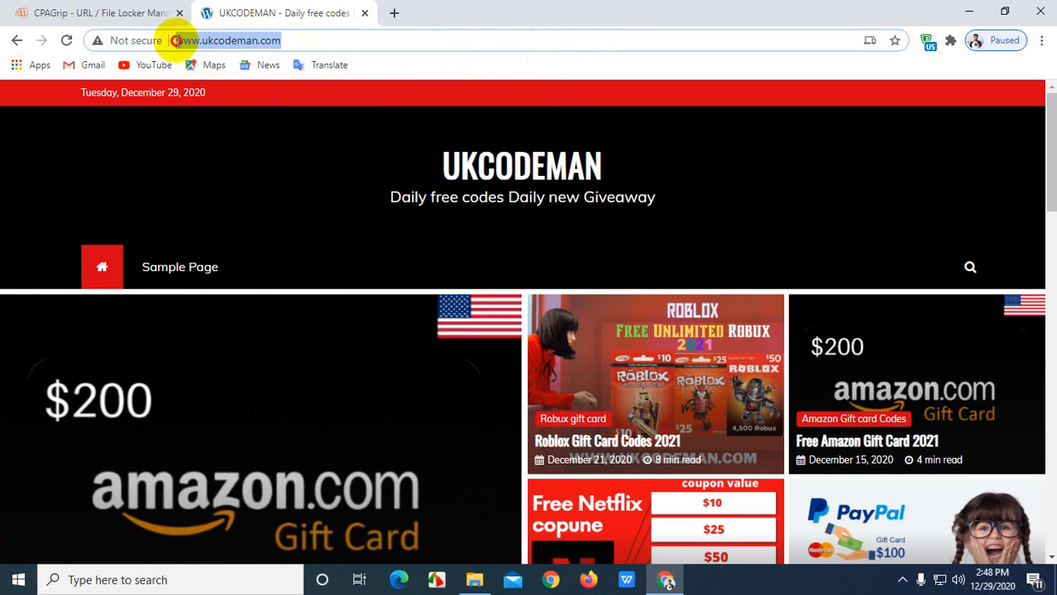
pyautogui.rightClick(183, 41)
pyautogui.click(219, 149)
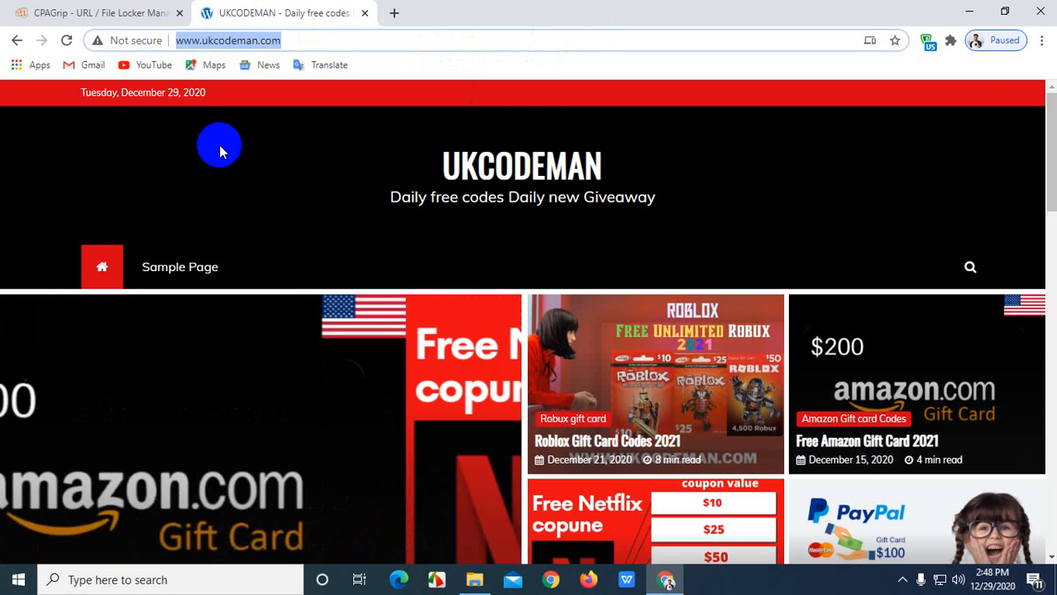
# Back in the CPAGrip locker editor, bring up the paste option in Locked URL.
pyautogui.click(123, 11)
pyautogui.click(184, 321)
pyautogui.rightClick(206, 322)
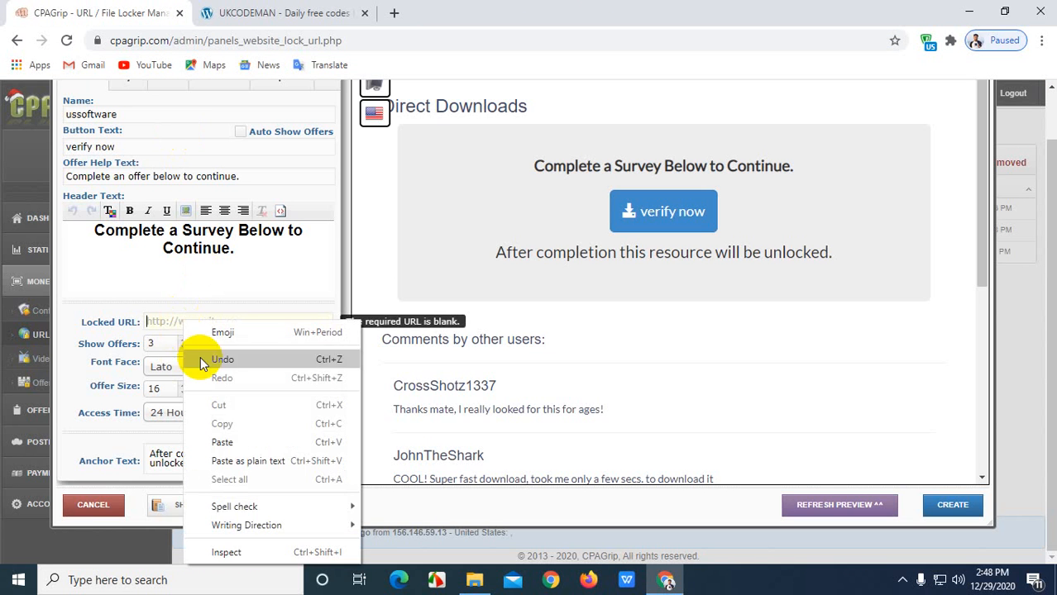
pyautogui.click(224, 439)
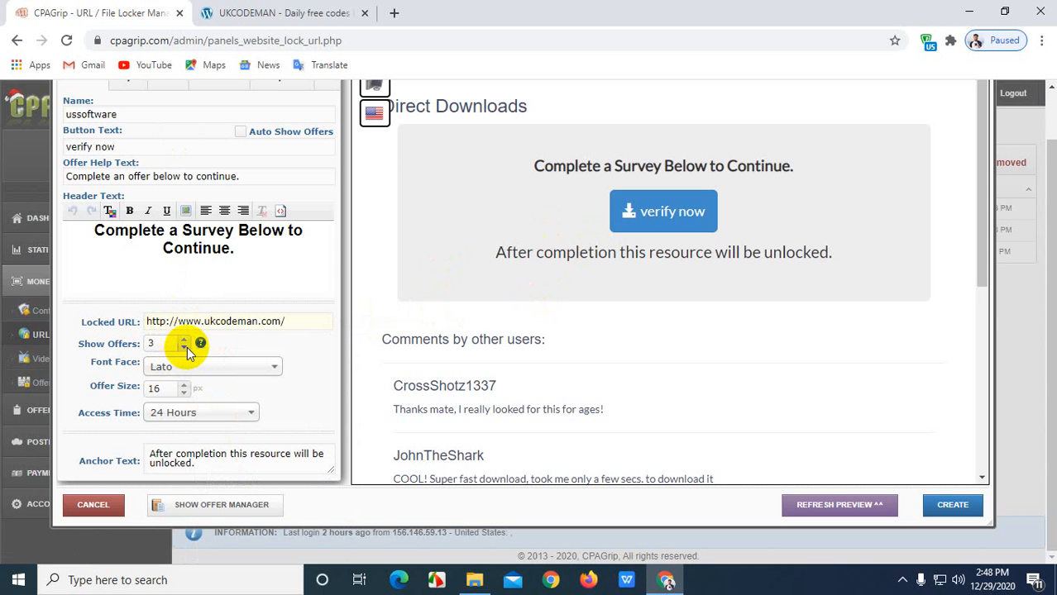
pyautogui.click(181, 340)
pyautogui.click(182, 340)
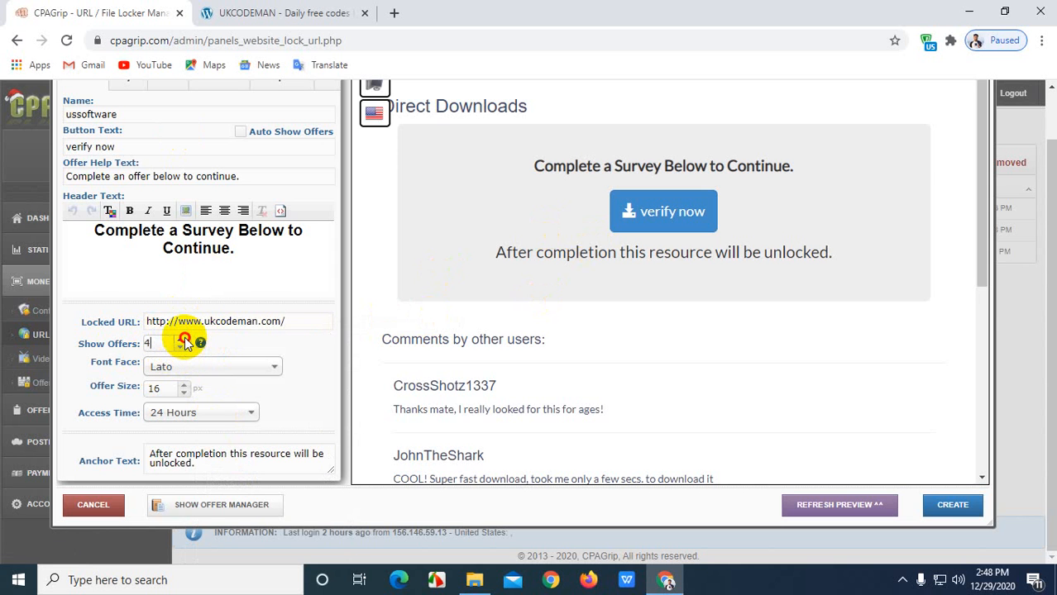
pyautogui.click(182, 340)
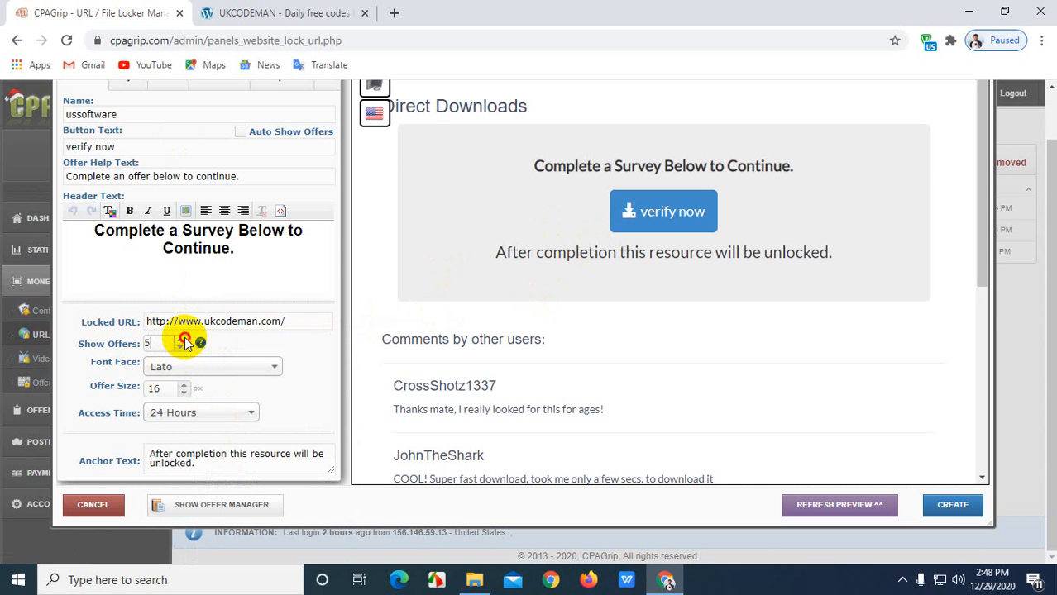
pyautogui.click(207, 418)
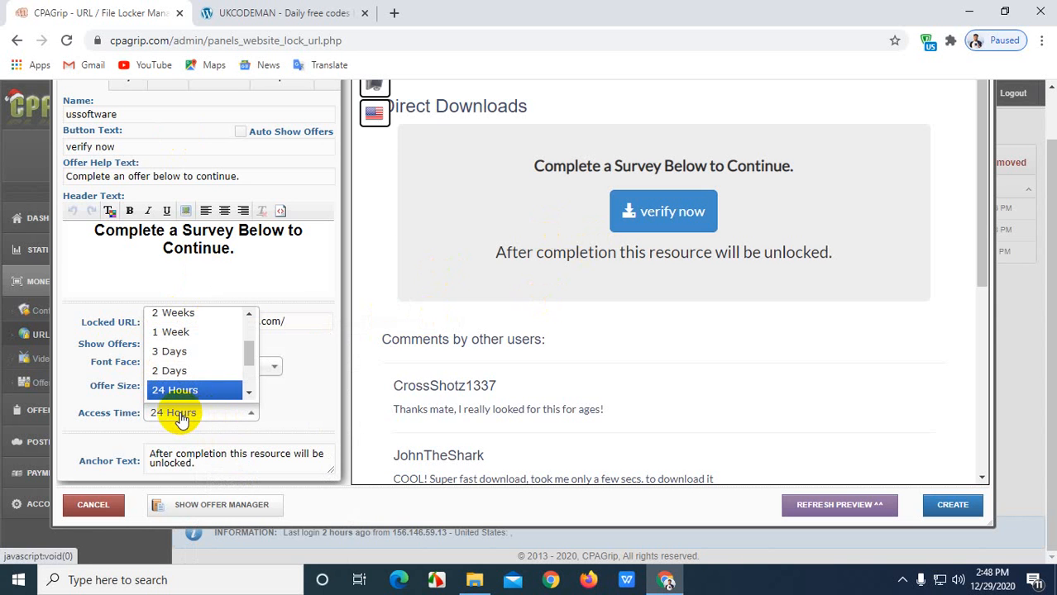
pyautogui.scroll(2, 178, 368)
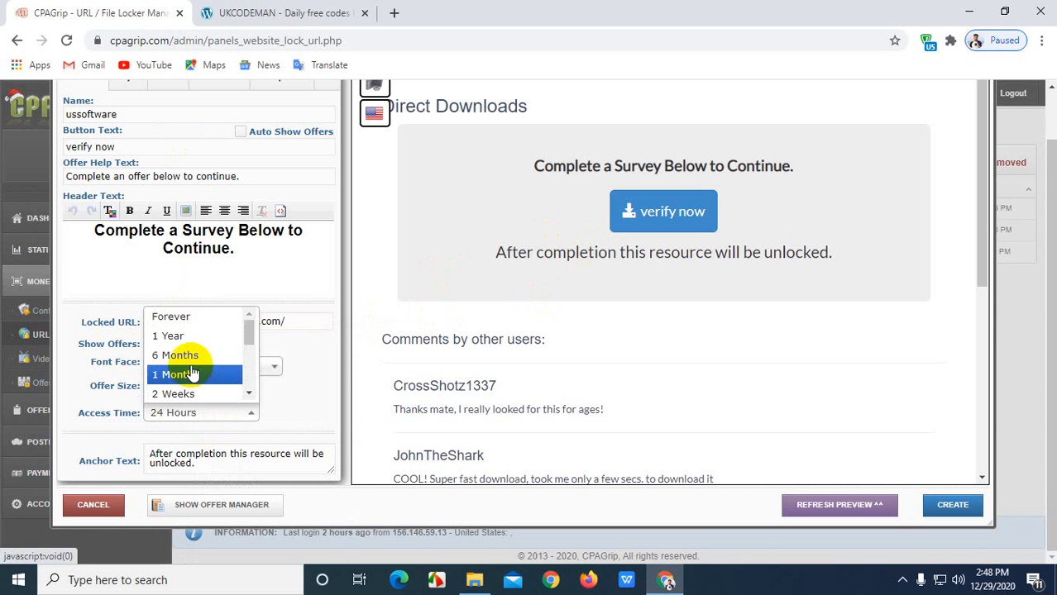
pyautogui.click(168, 319)
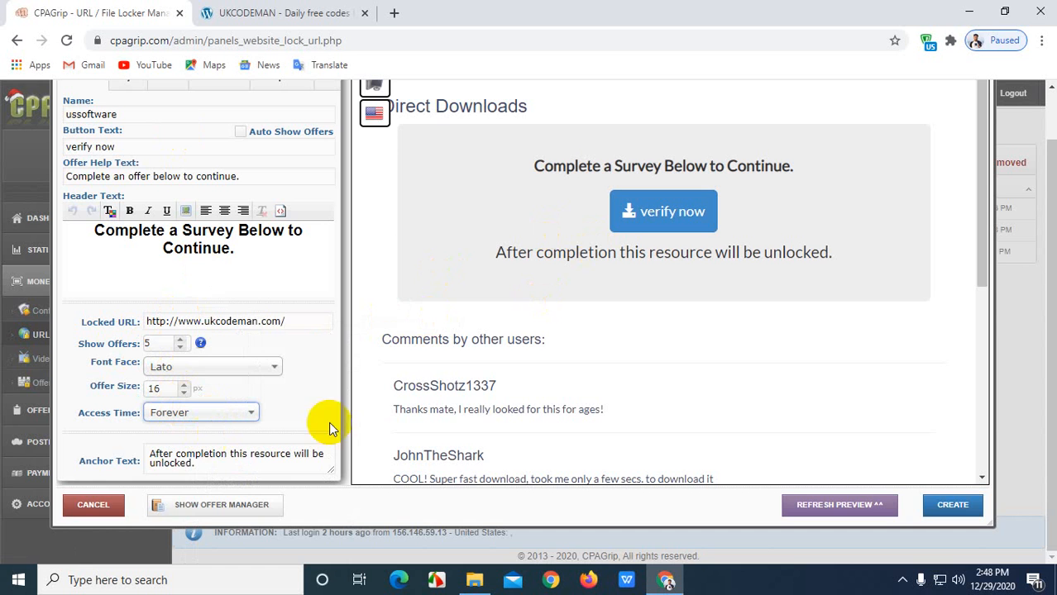
pyautogui.scroll(2, 236, 393)
pyautogui.click(265, 140)
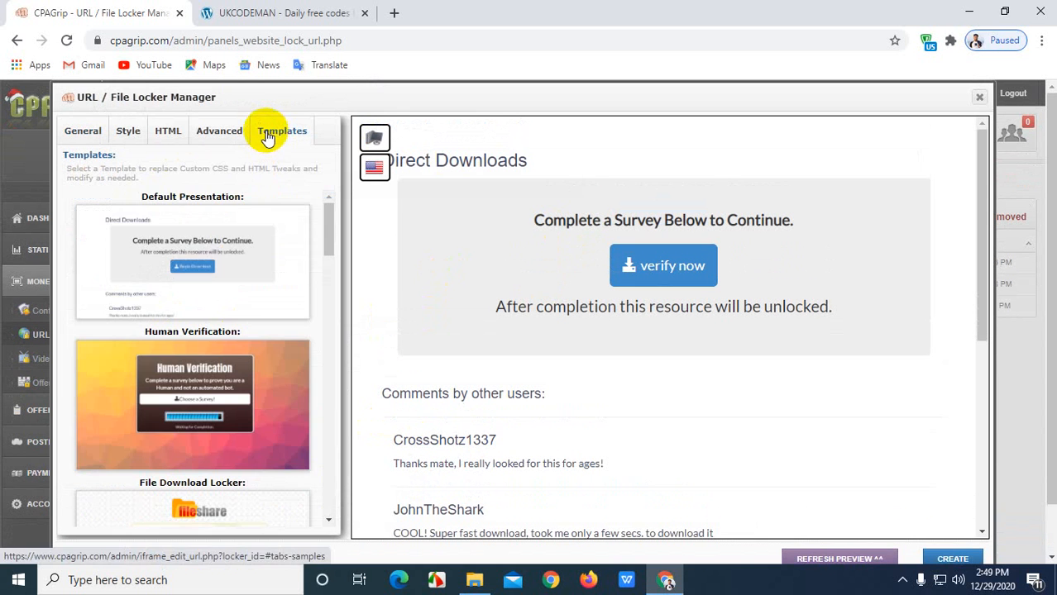
# Apply the Human Verification template and show the Advanced locker-action settings.
pyautogui.scroll(-2, 165, 356)
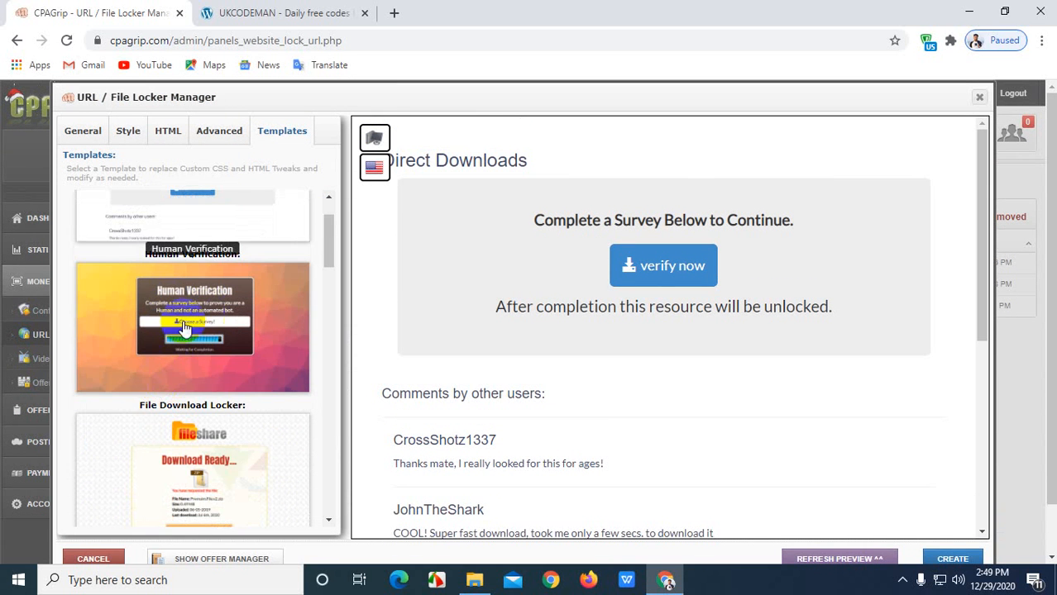
pyautogui.scroll(1, 177, 326)
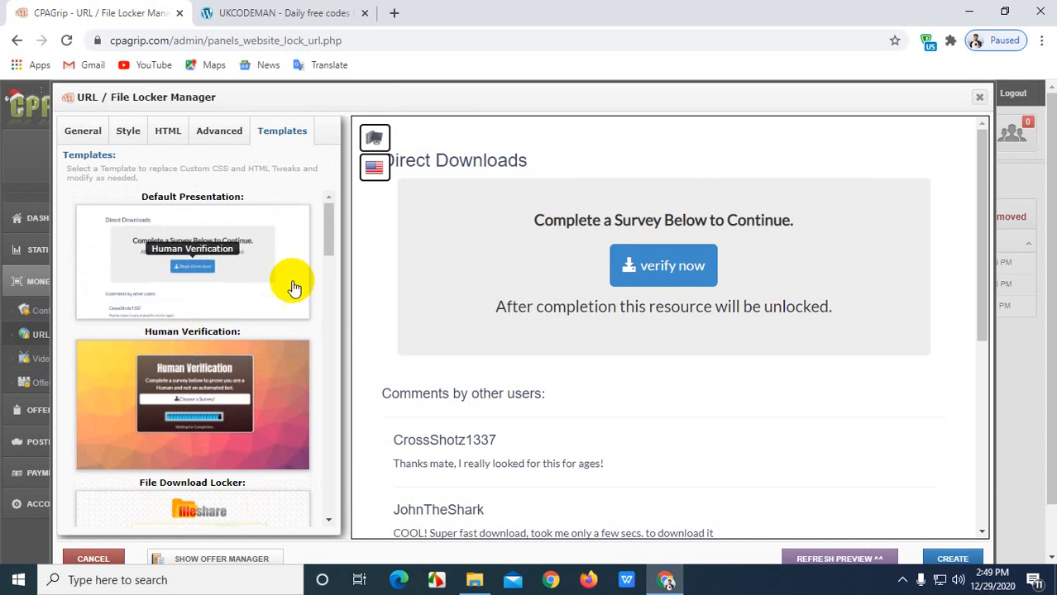
pyautogui.click(231, 407)
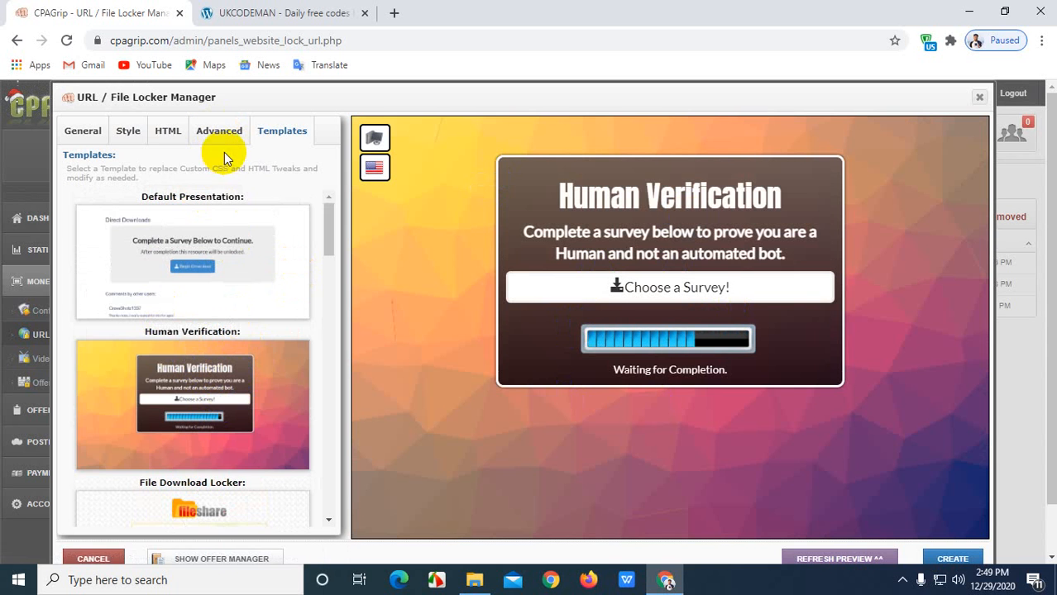
pyautogui.click(229, 135)
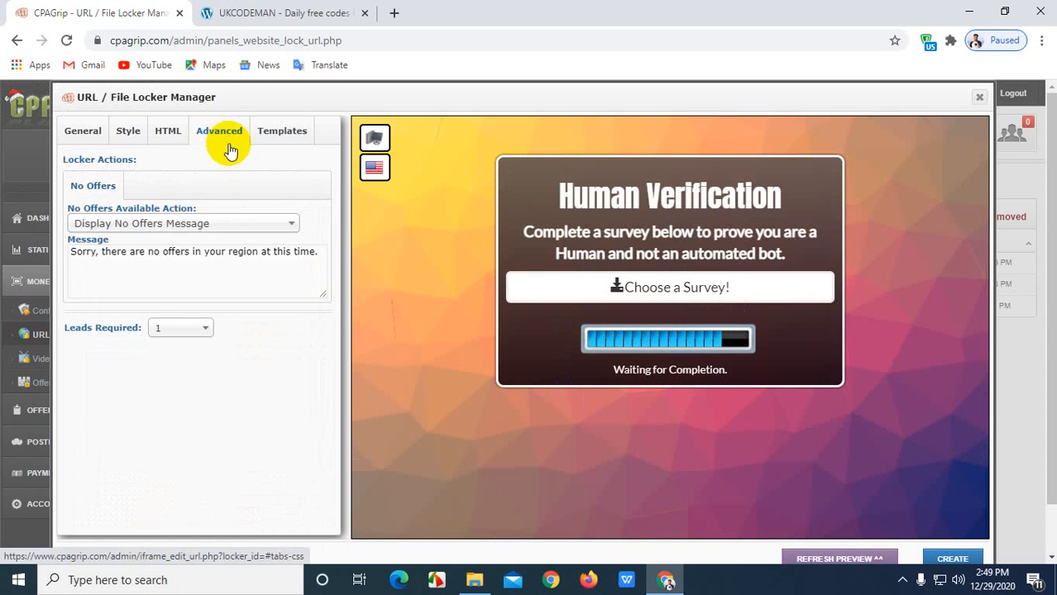
# Keep 1 lead required, review the template's HTML and CSS, and refresh the preview.
pyautogui.click(206, 330)
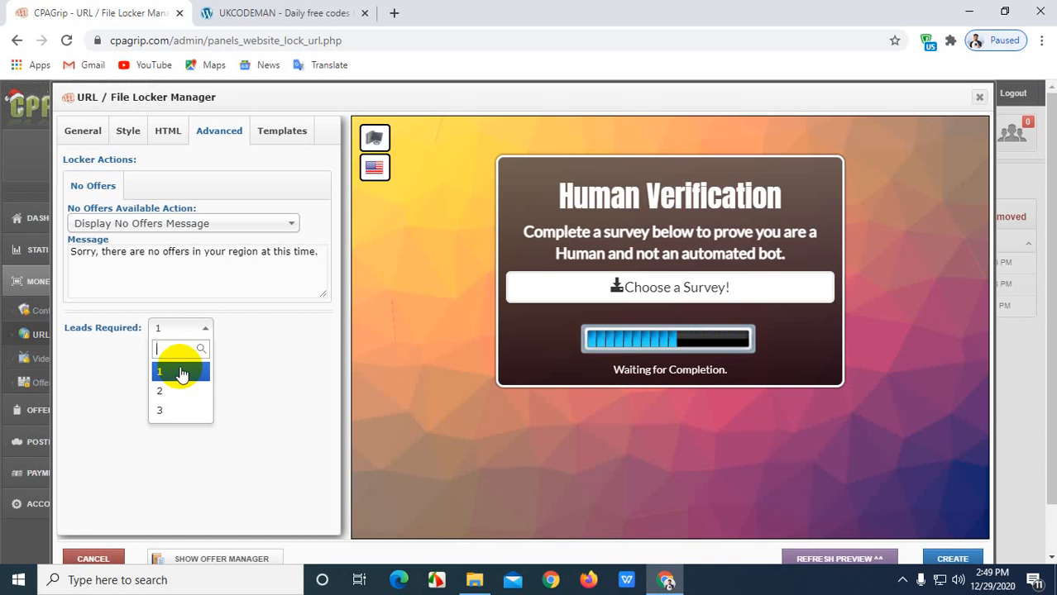
pyautogui.click(182, 373)
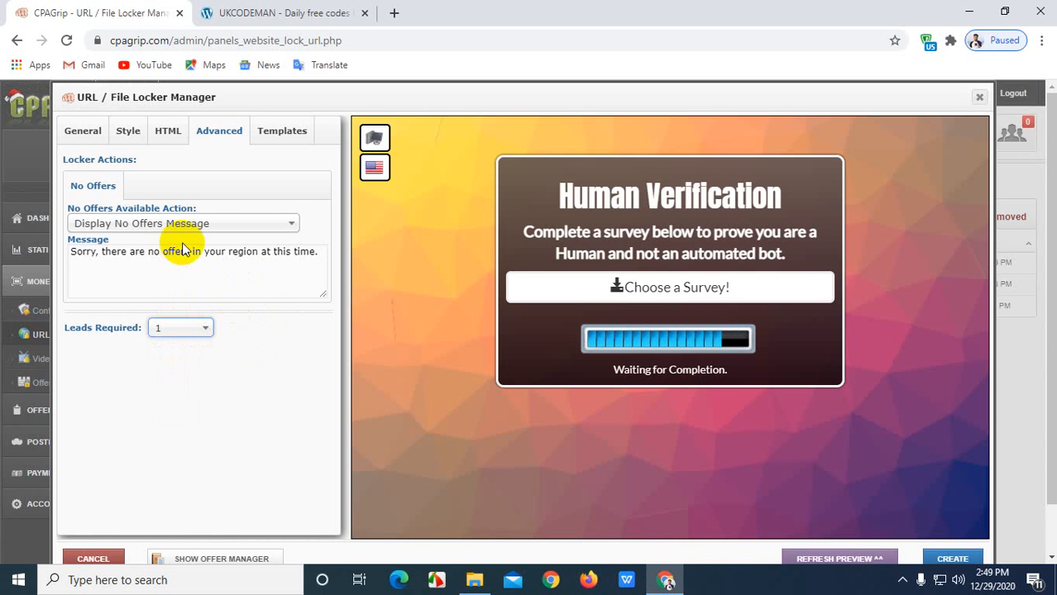
pyautogui.click(161, 133)
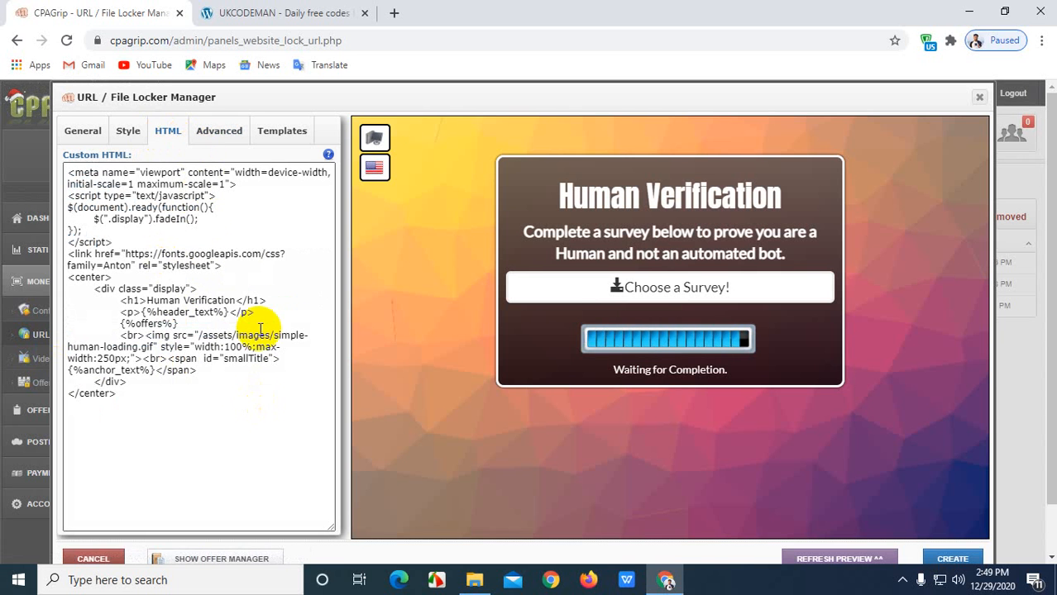
pyautogui.click(124, 133)
pyautogui.scroll(-2, 134, 369)
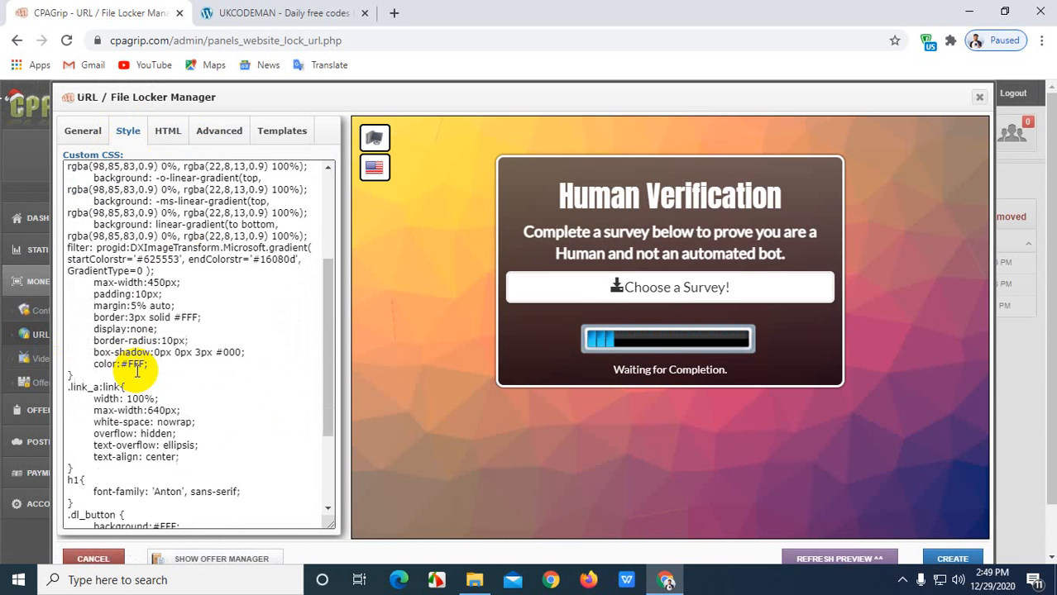
pyautogui.scroll(3, 134, 366)
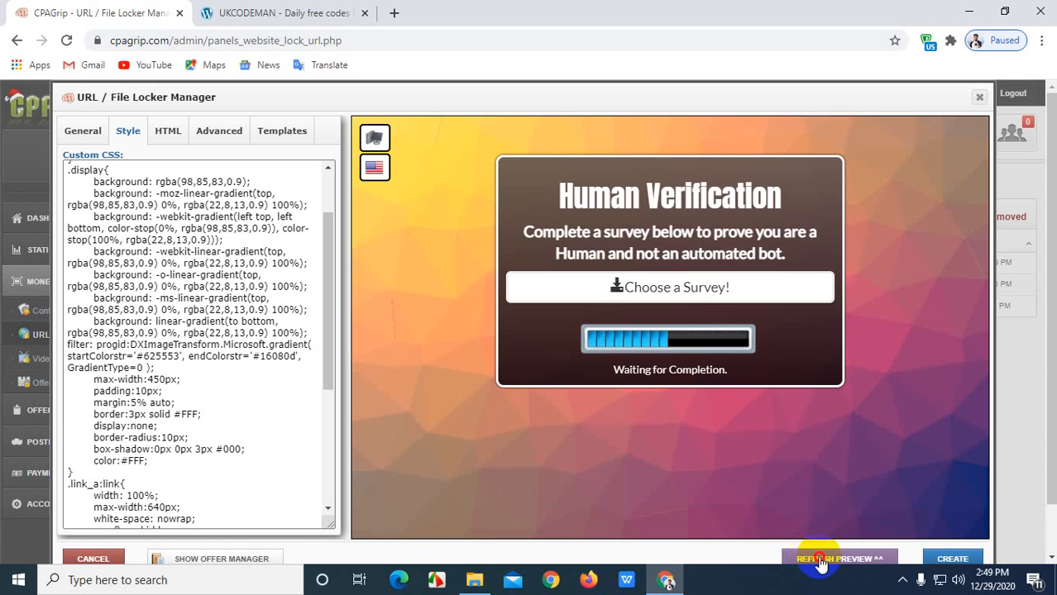
pyautogui.click(821, 562)
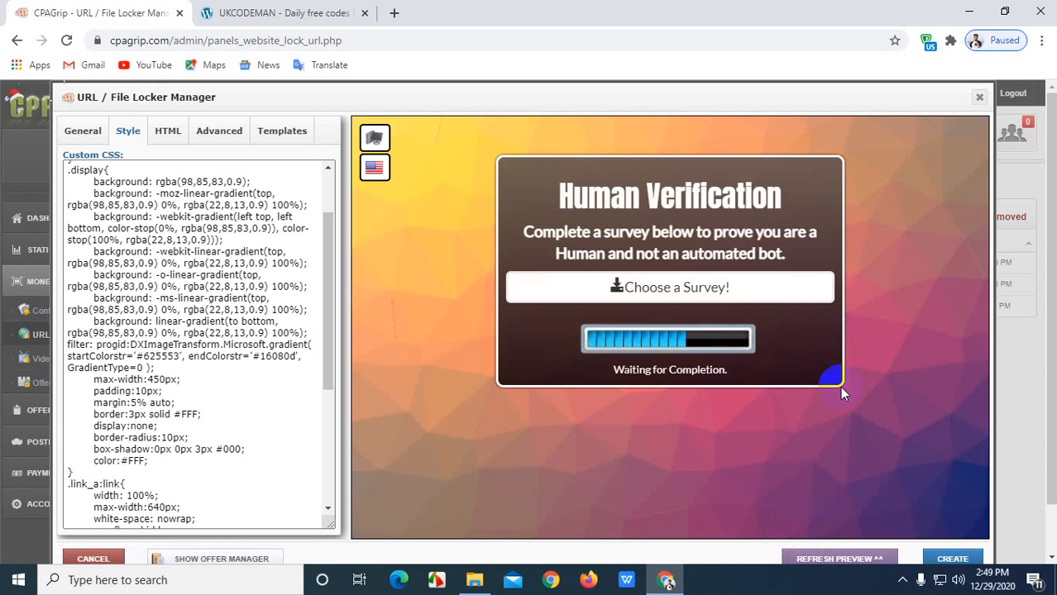
pyautogui.click(104, 137)
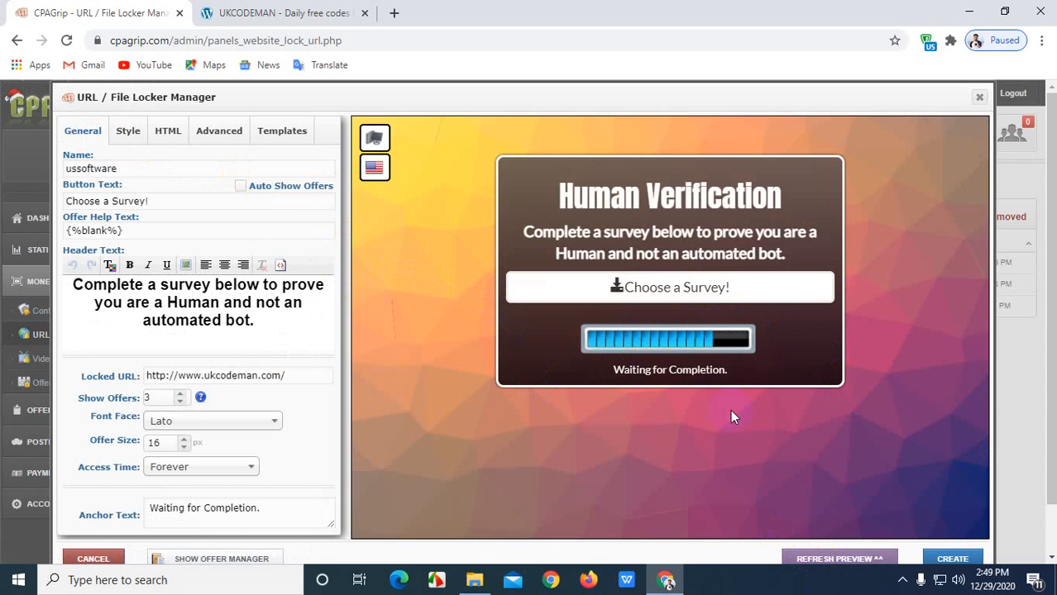
# Replace the button text with 'varify now'.
pyautogui.click(859, 562)
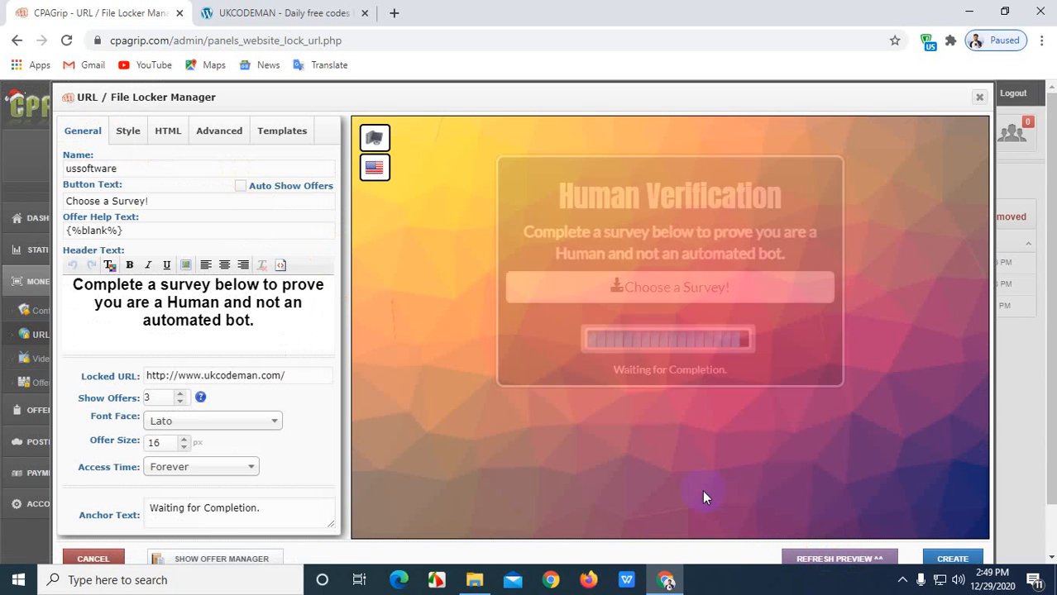
pyautogui.click(176, 200)
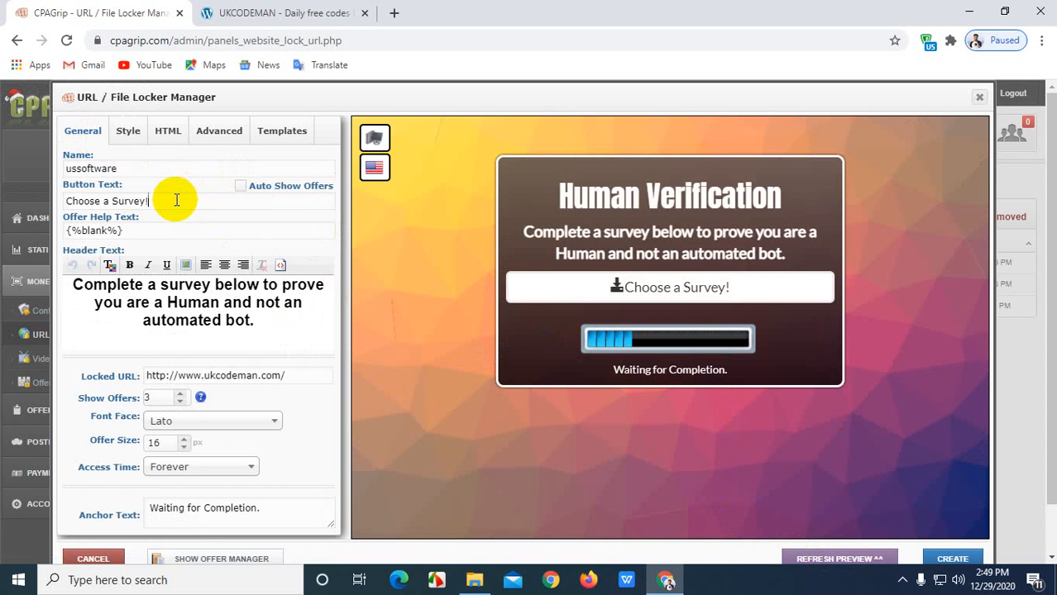
pyautogui.press('BackSpace')
pyautogui.press('BackSpace')
pyautogui.press('BackSpace')
pyautogui.press('BackSpace')
pyautogui.press('BackSpace')
pyautogui.press('BackSpace')
pyautogui.press('BackSpace')
pyautogui.press('BackSpace')
pyautogui.press('BackSpace')
pyautogui.press('BackSpace')
pyautogui.press('BackSpace')
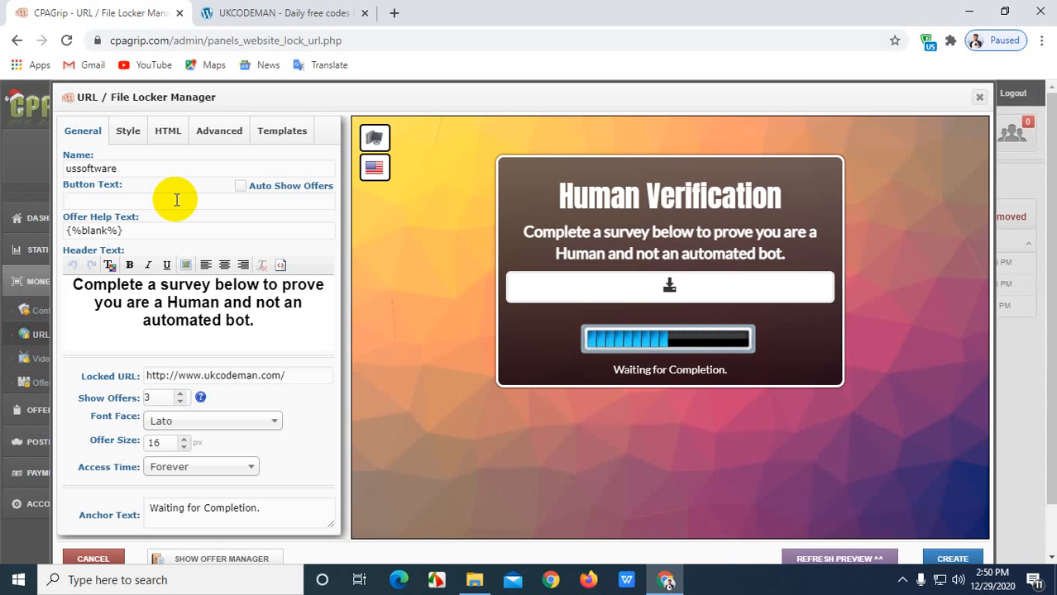
pyautogui.write('v')
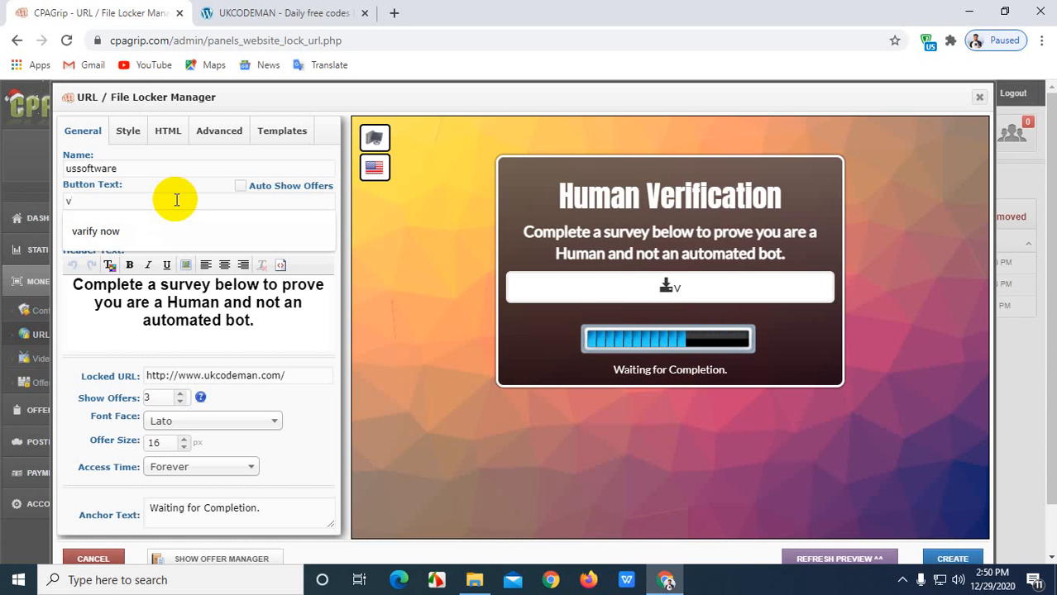
pyautogui.click(159, 220)
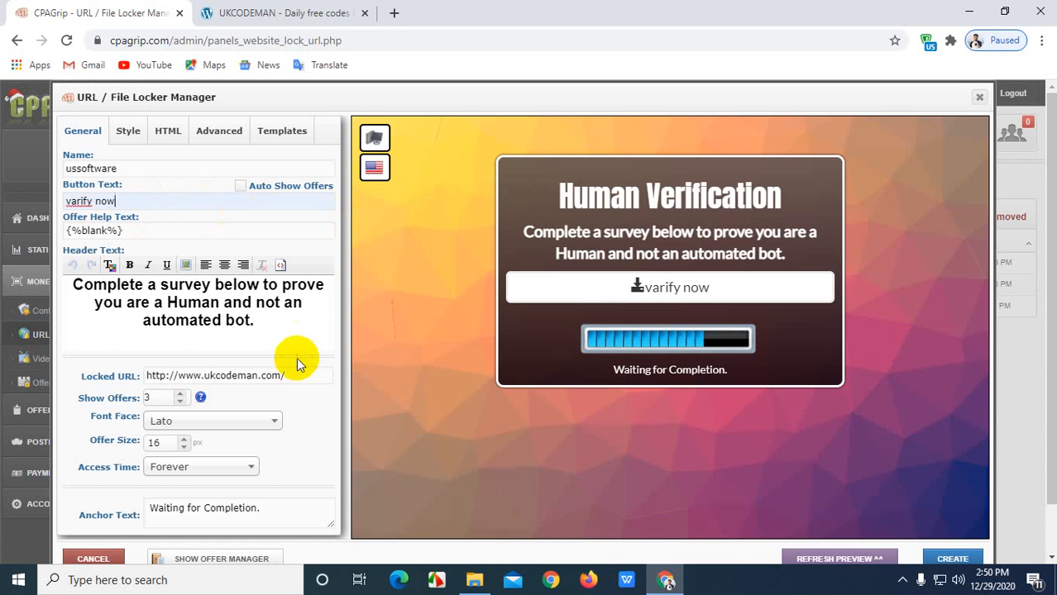
# Refresh and test the preview button, then raise Show Offers from 3 to 5.
pyautogui.scroll(-1, 297, 357)
pyautogui.click(869, 504)
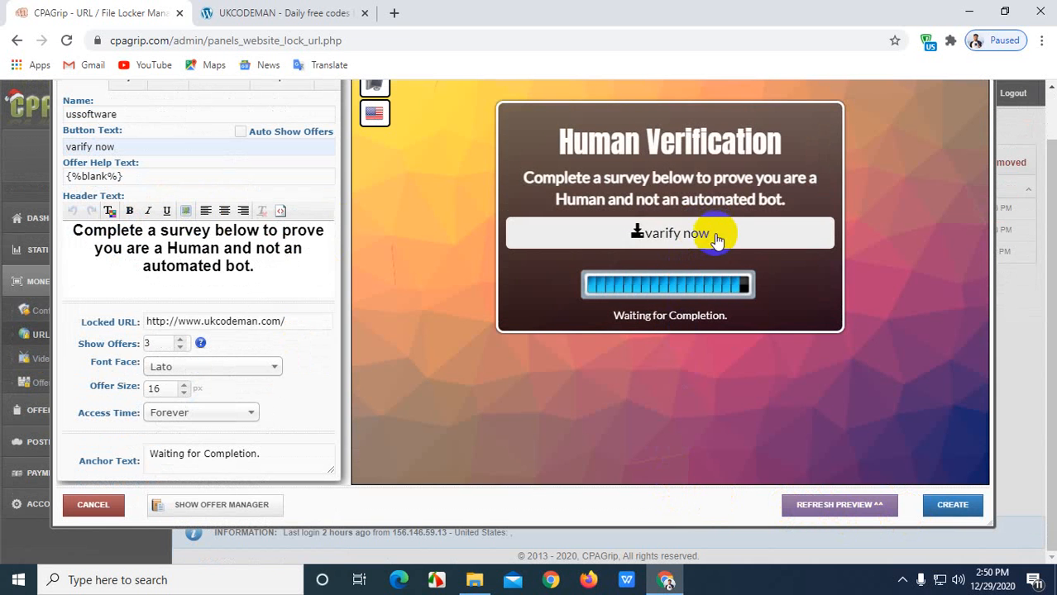
pyautogui.scroll(1, 650, 355)
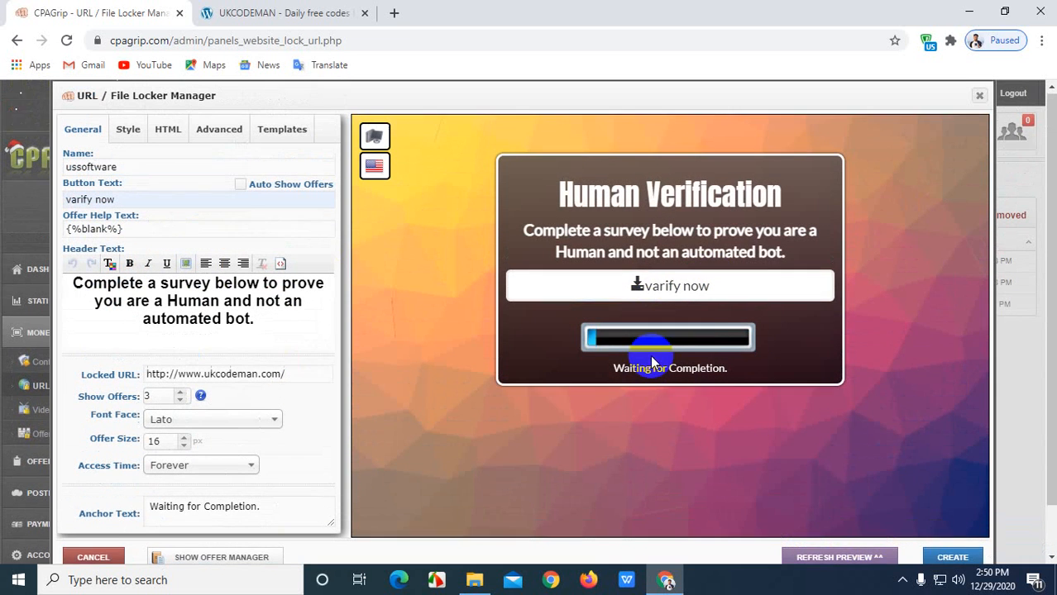
pyautogui.click(688, 285)
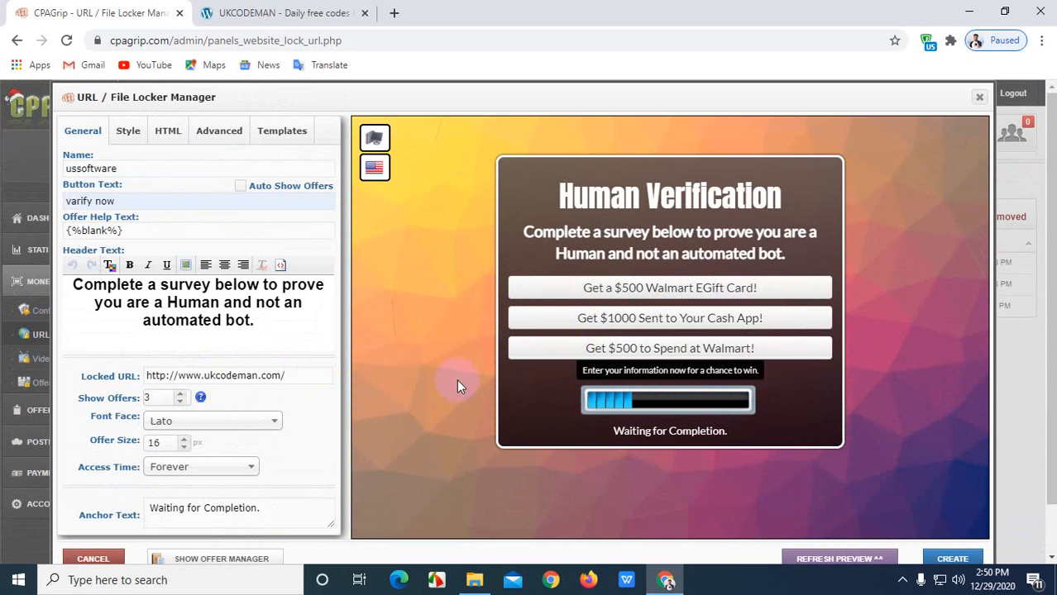
pyautogui.click(181, 393)
pyautogui.click(181, 394)
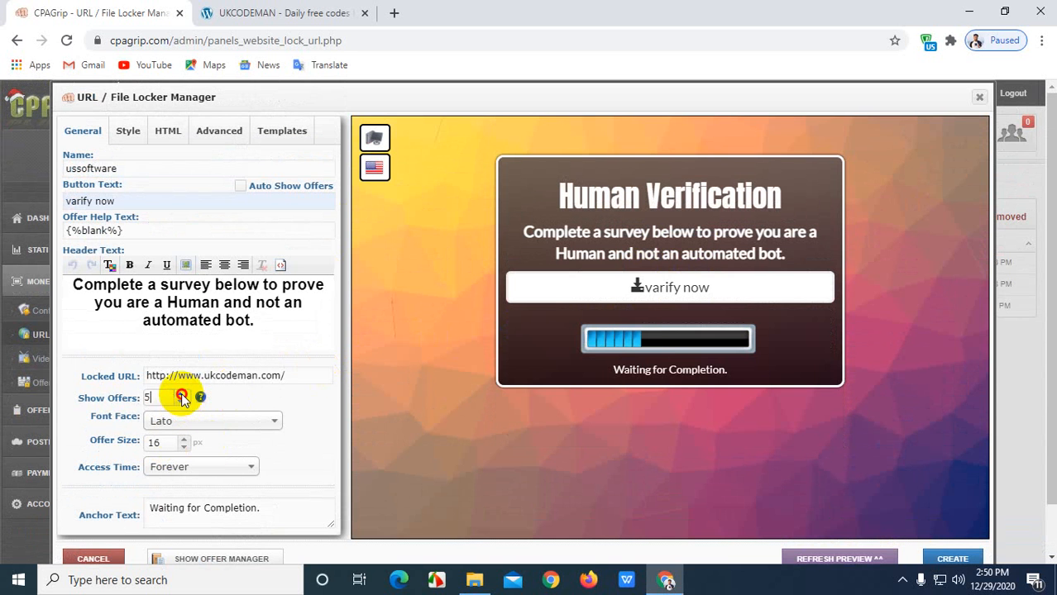
# Refresh the preview and press 'varify now' to list five offers, $500 Walmart EGift Card to iPhone 12.
pyautogui.click(829, 559)
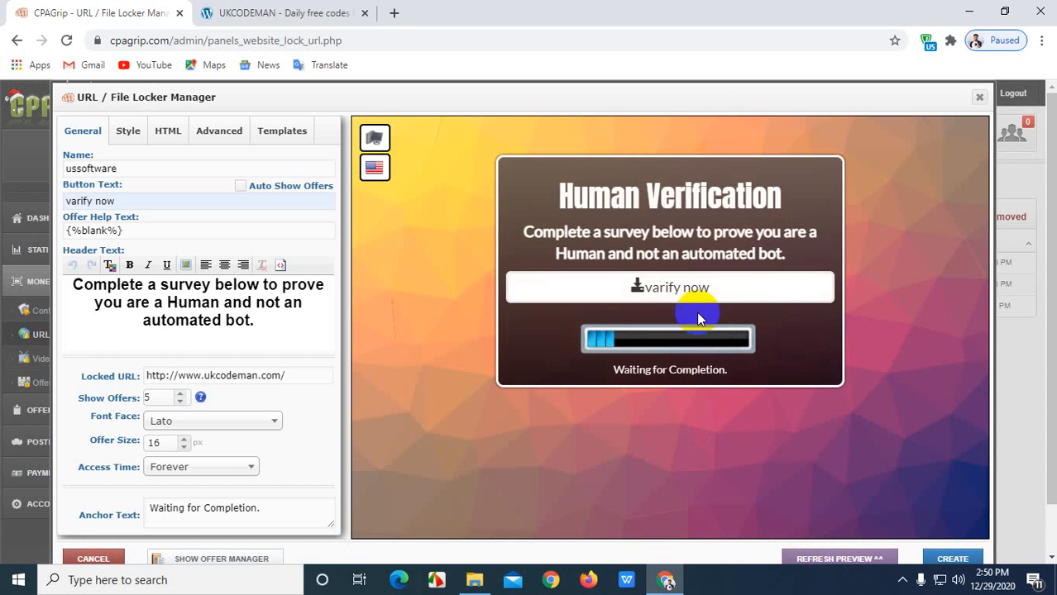
pyautogui.click(693, 297)
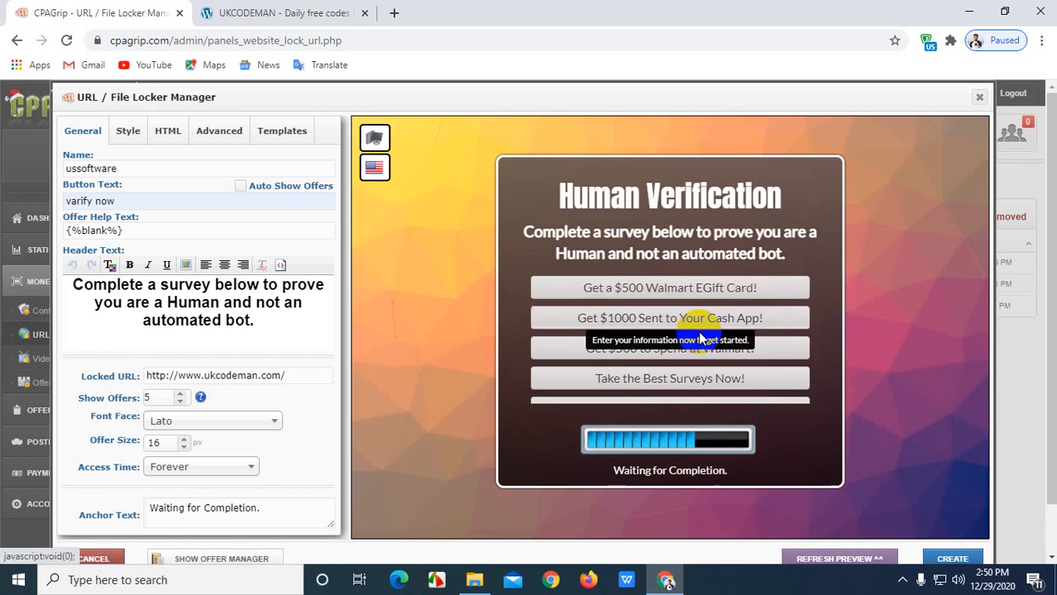
pyautogui.scroll(-1, 369, 419)
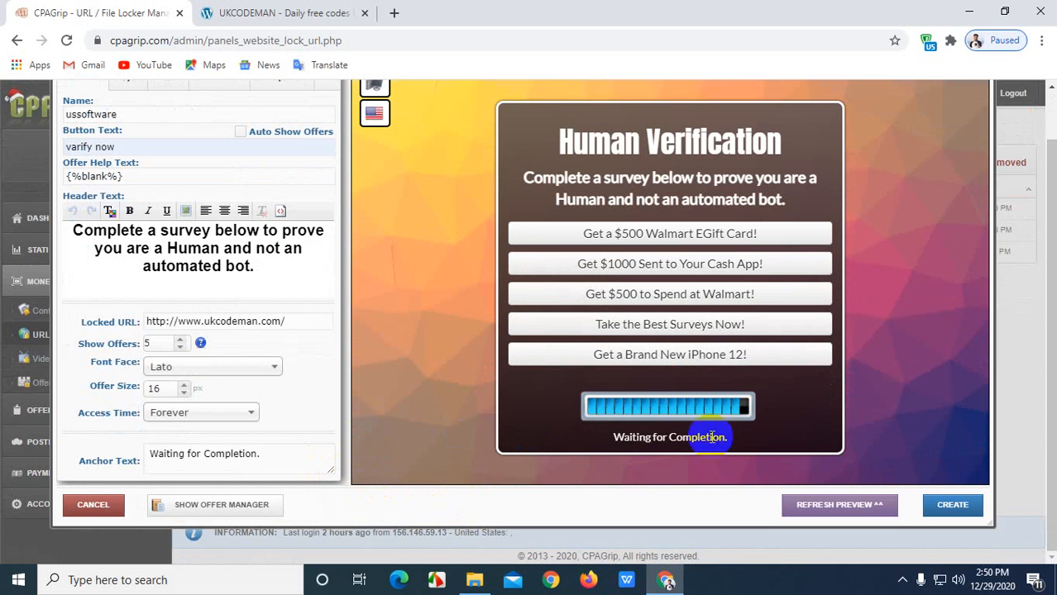
pyautogui.scroll(1, 804, 466)
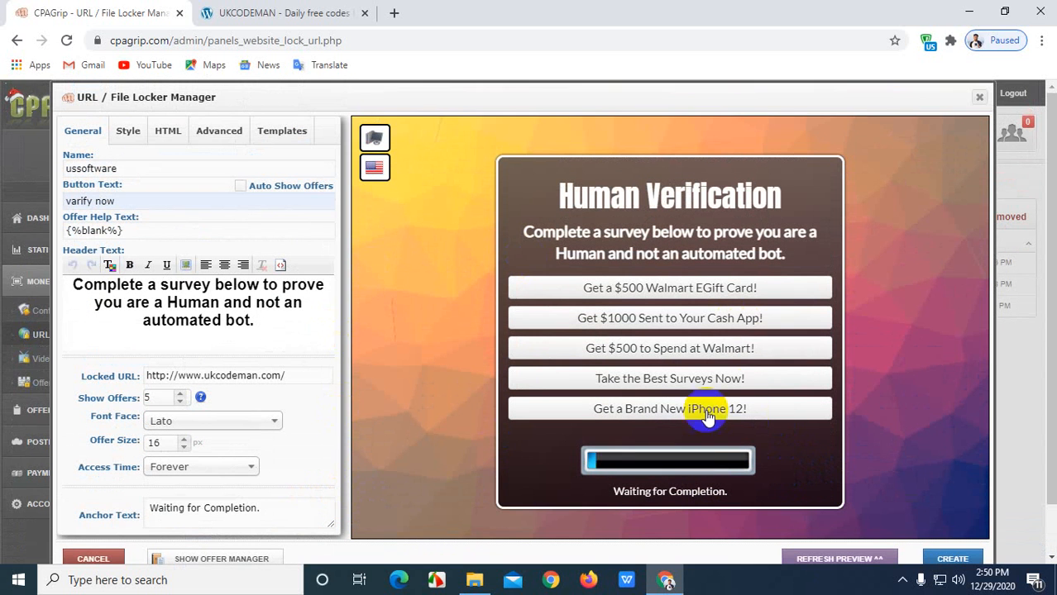
pyautogui.scroll(-1, 897, 438)
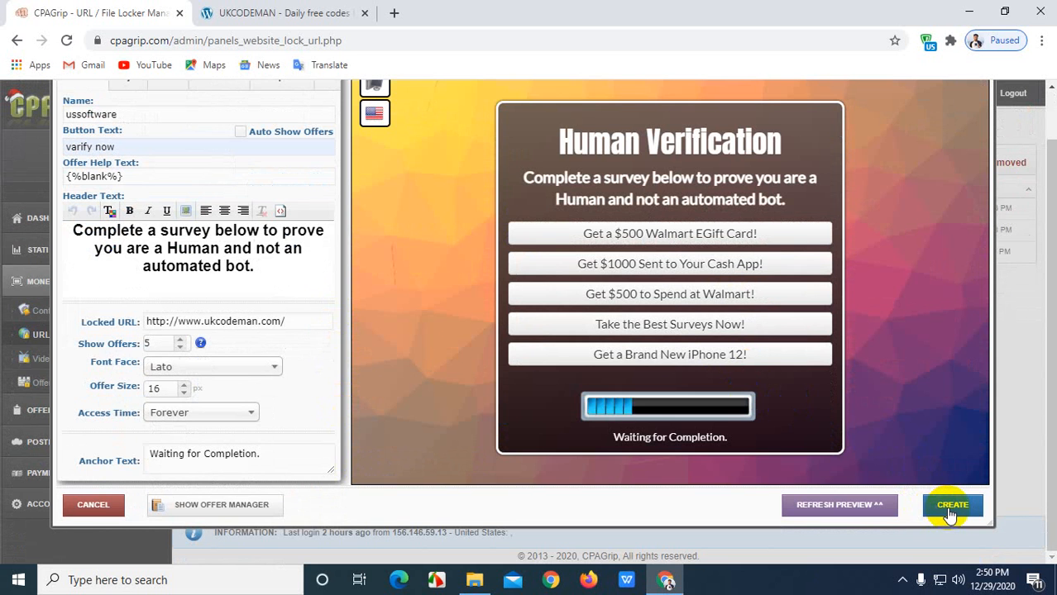
pyautogui.scroll(1, 949, 515)
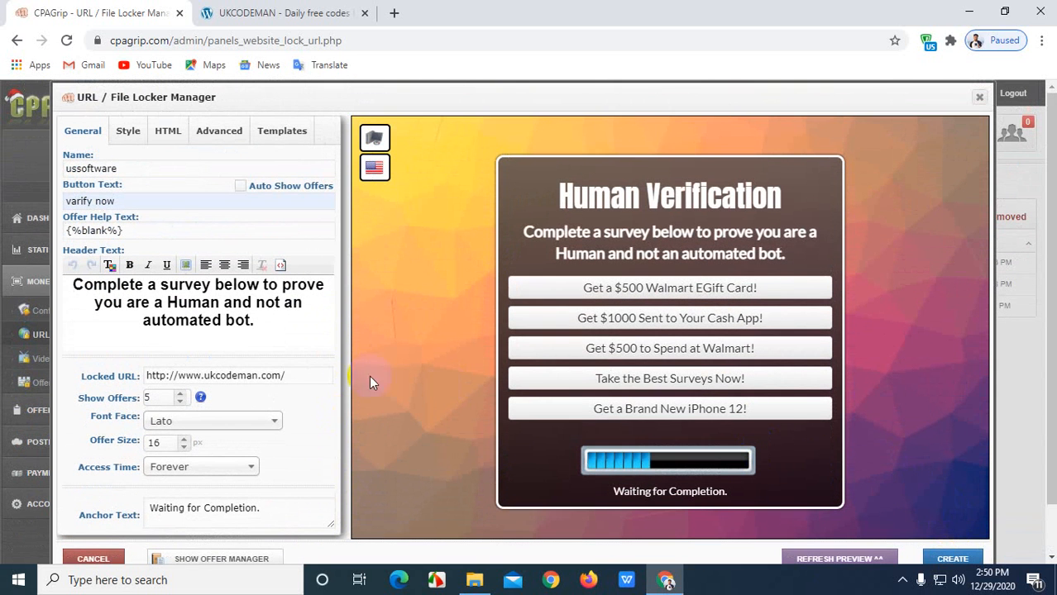